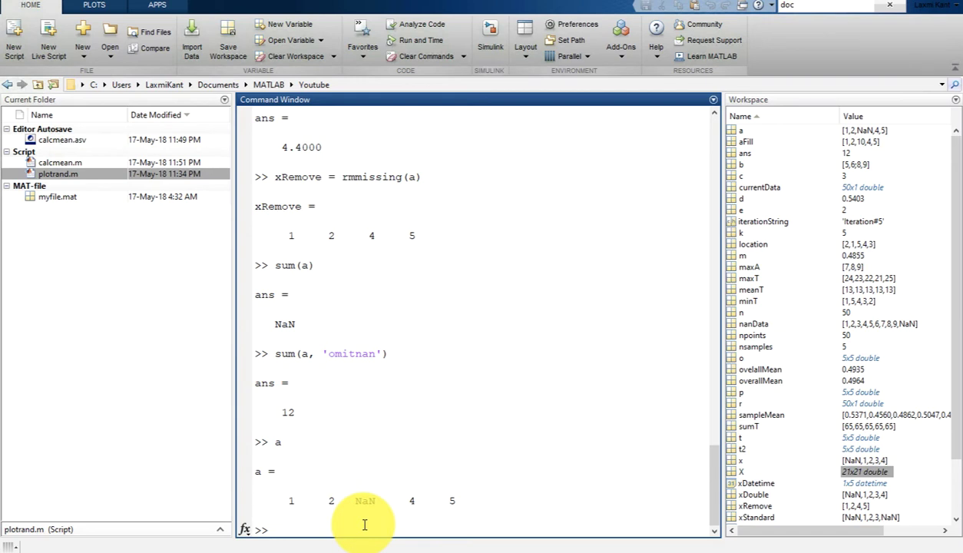
Step: Run clc to wipe the earlier rmmissing and sum output from the Command Window
type("clc")
key("Return")
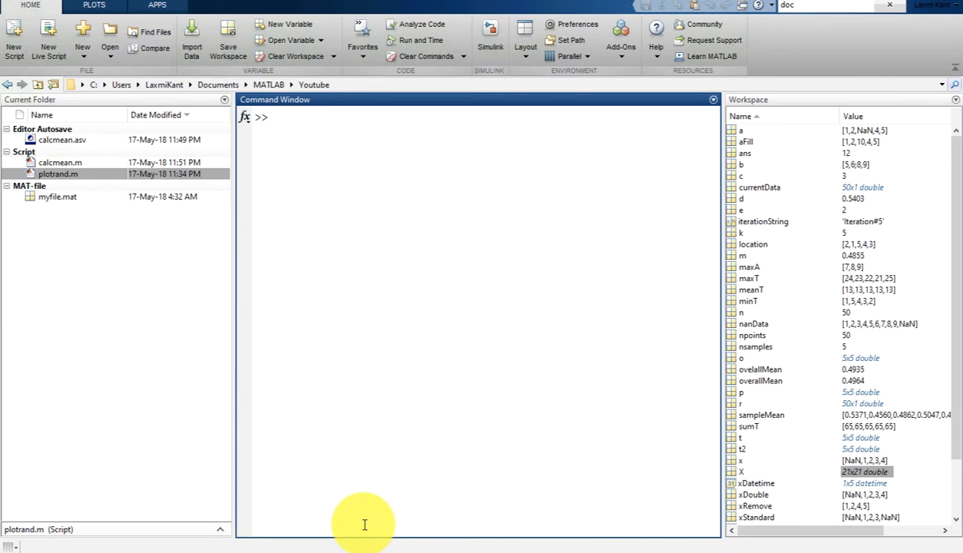
Step: Load windData.mat, correcting the mistyped .amt extension to .mat
type("load windData.amt")
key("BackSpace")
key("BackSpace")
key("BackSpace")
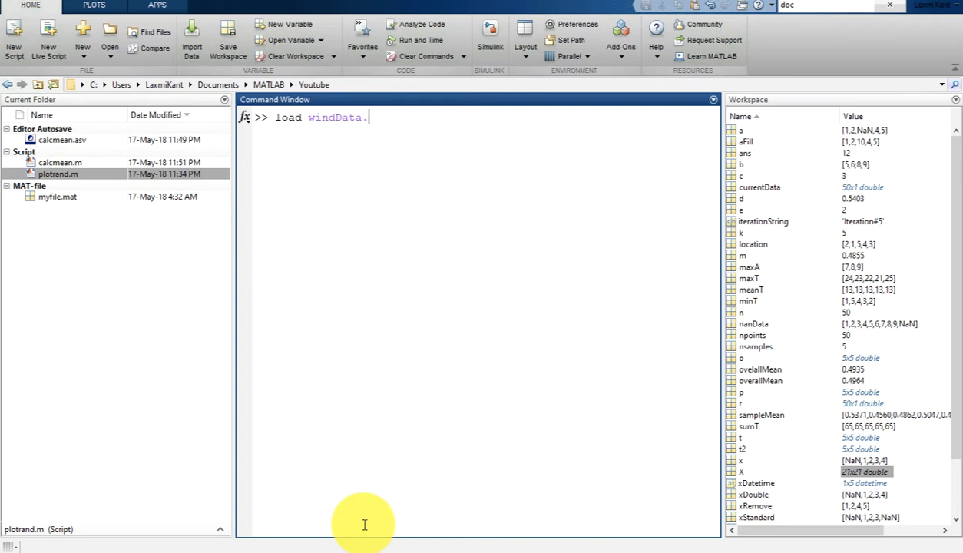
type("mat")
key("Return")
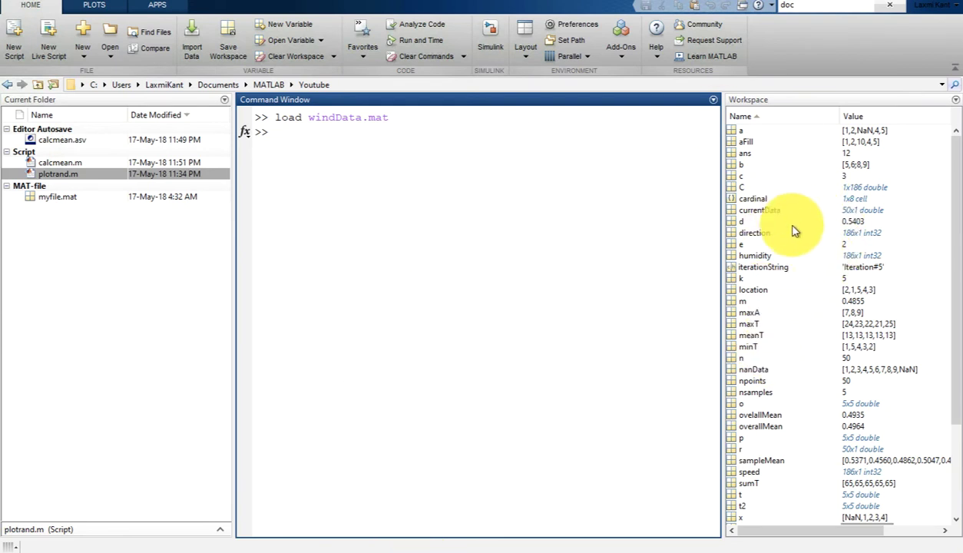
Step: Run clear all, rerun load windData.mat from history, and clear the Command Window
type("clear all")
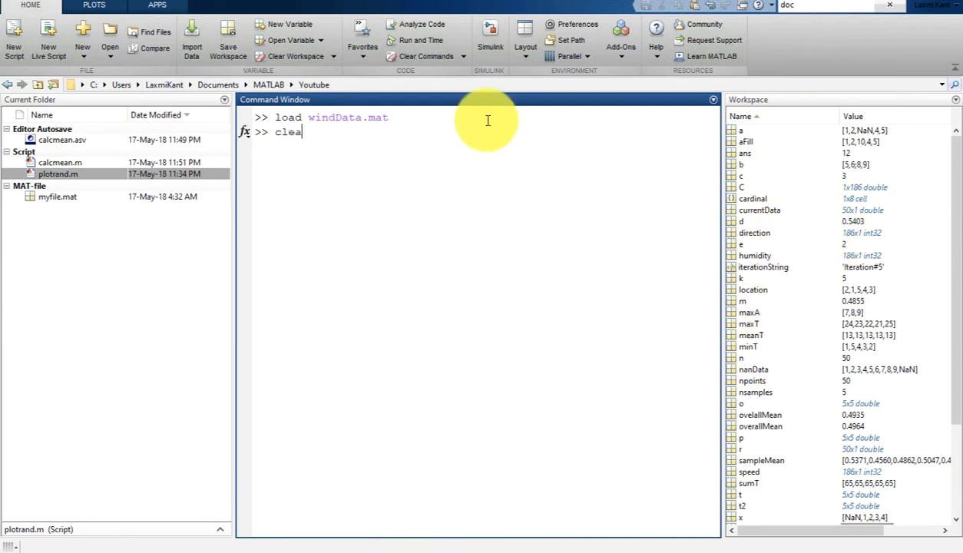
key("Return")
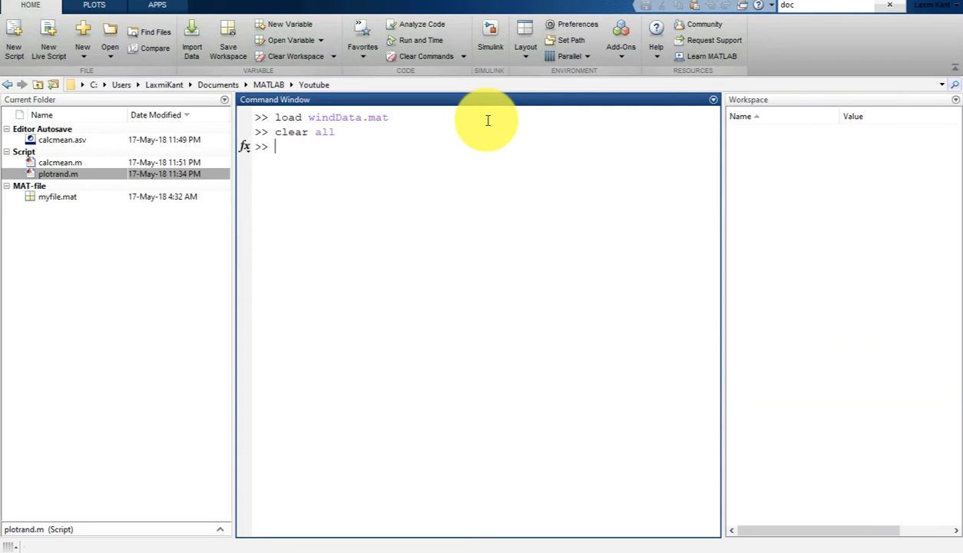
key("Up")
key("Up")
key("Return")
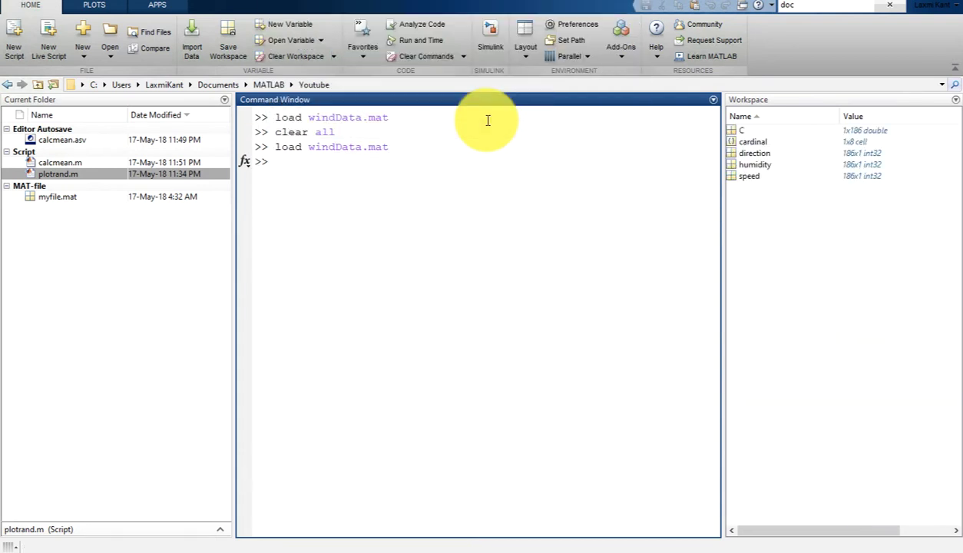
type("clc")
key("Return")
key("Up")
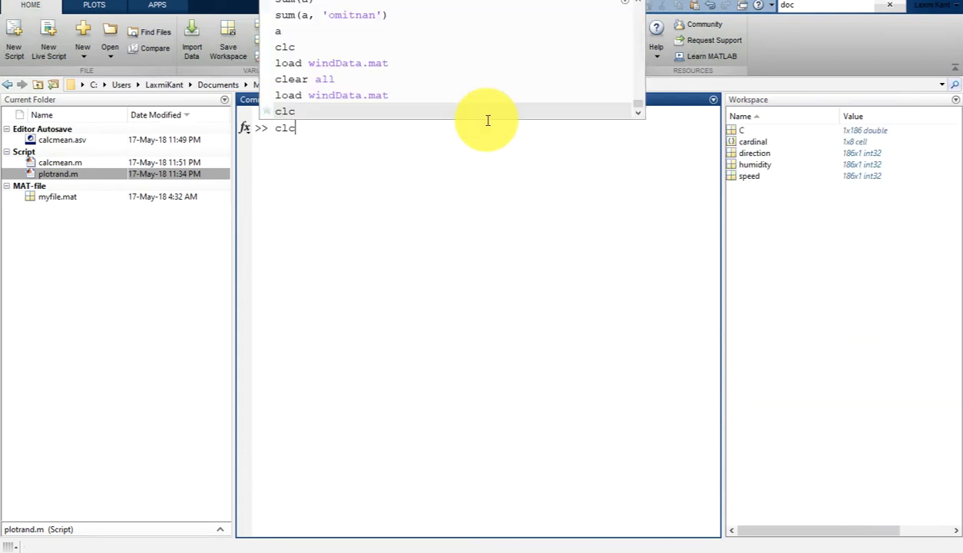
key("Escape")
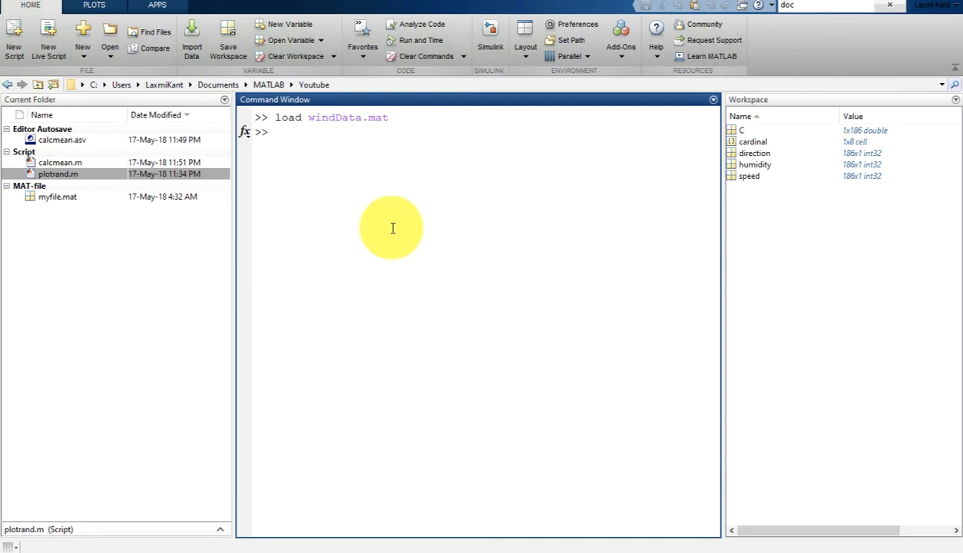
Step: Create mins = 1:length(speed), rerunning it with a semicolon to suppress printed values
type("mins")
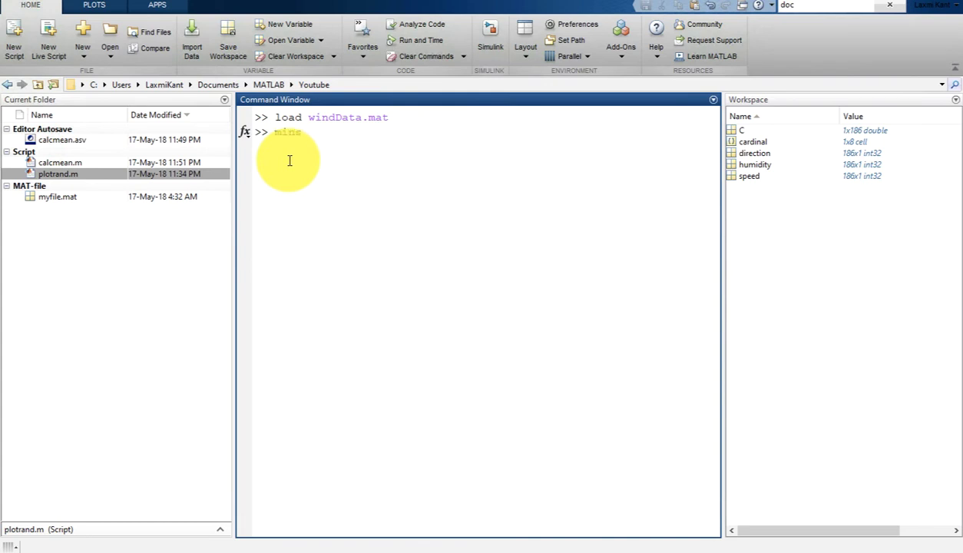
type(" = 1:length(speed)")
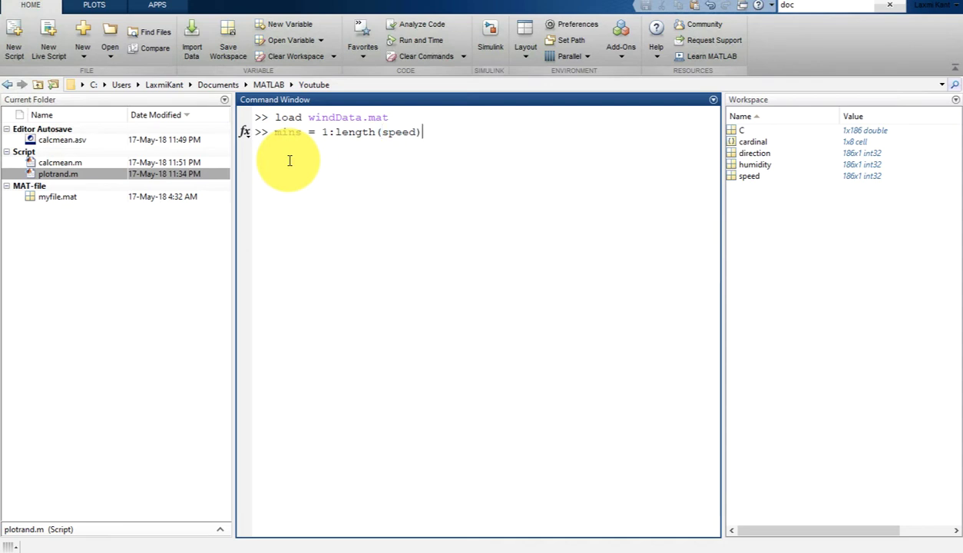
key("Return")
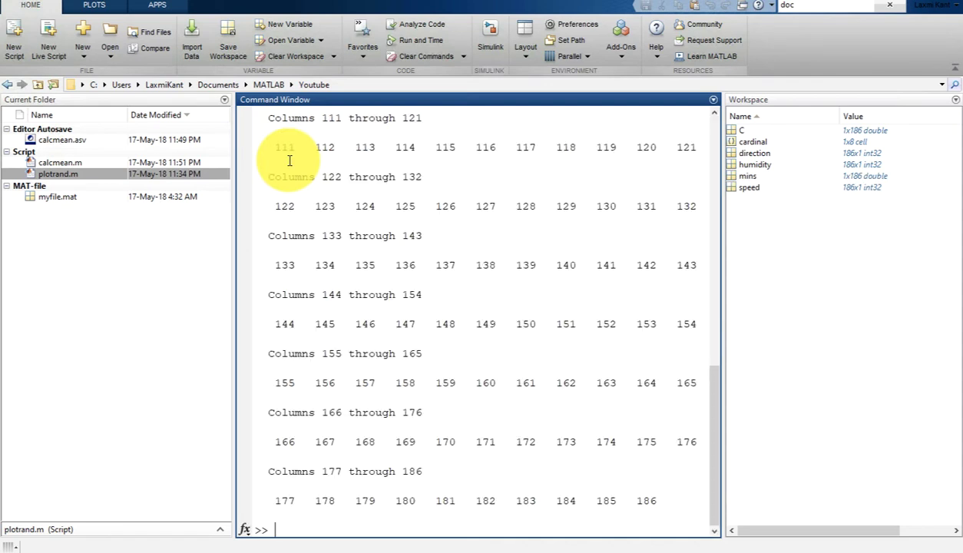
type("clc")
key("Return")
key("Up")
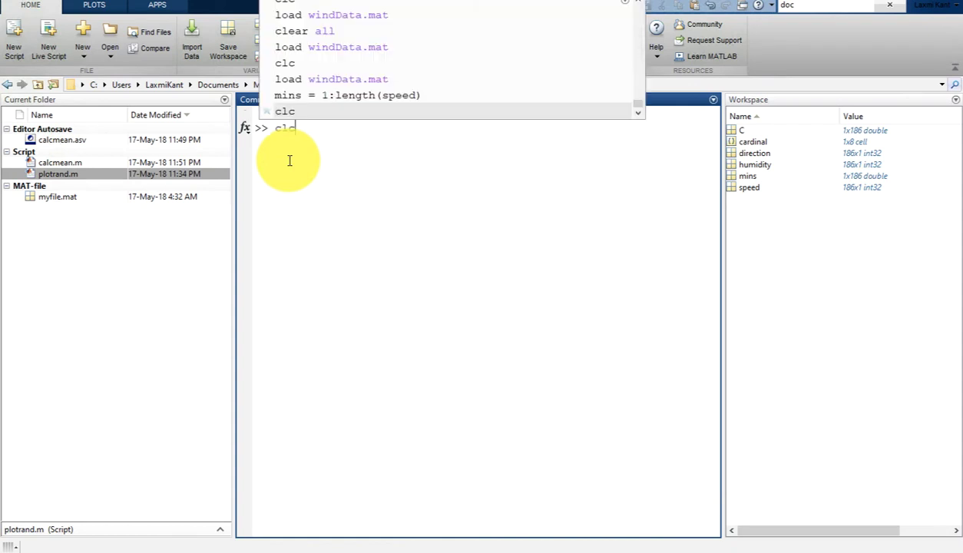
key("Up")
key("Down")
key("Up")
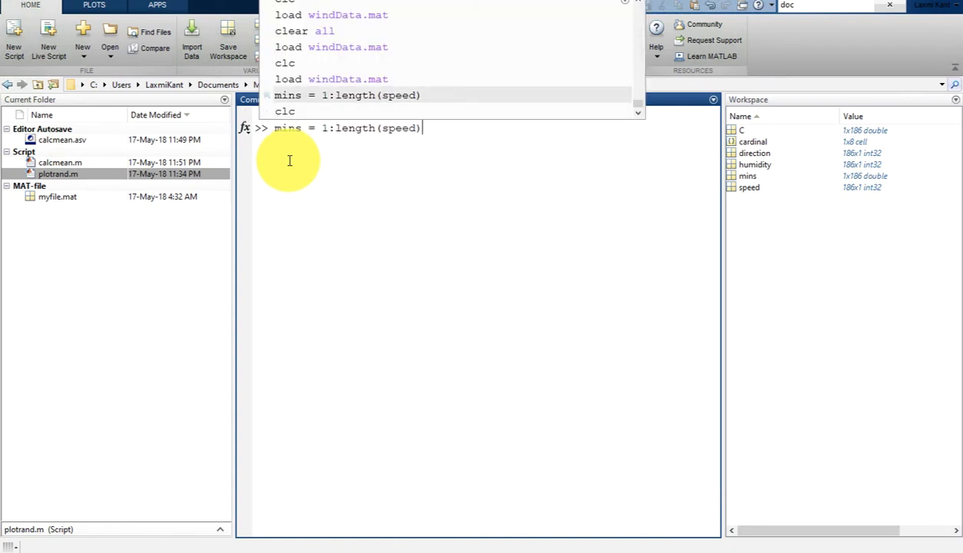
type(";")
key("Return")
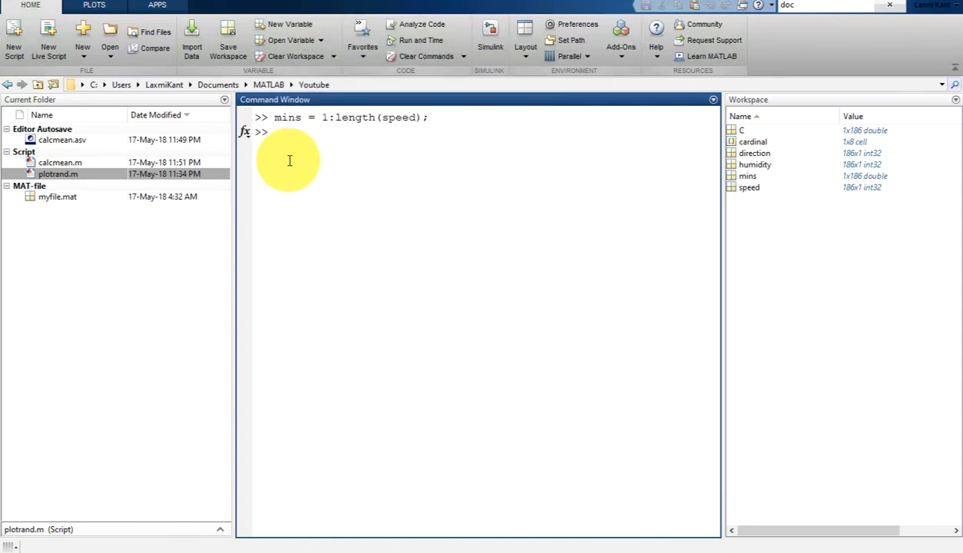
Step: Set the moving window size with window = 5;
type("windw=")
key("BackSpace")
key("BackSpace")
type("ow = 5;")
key("Return")
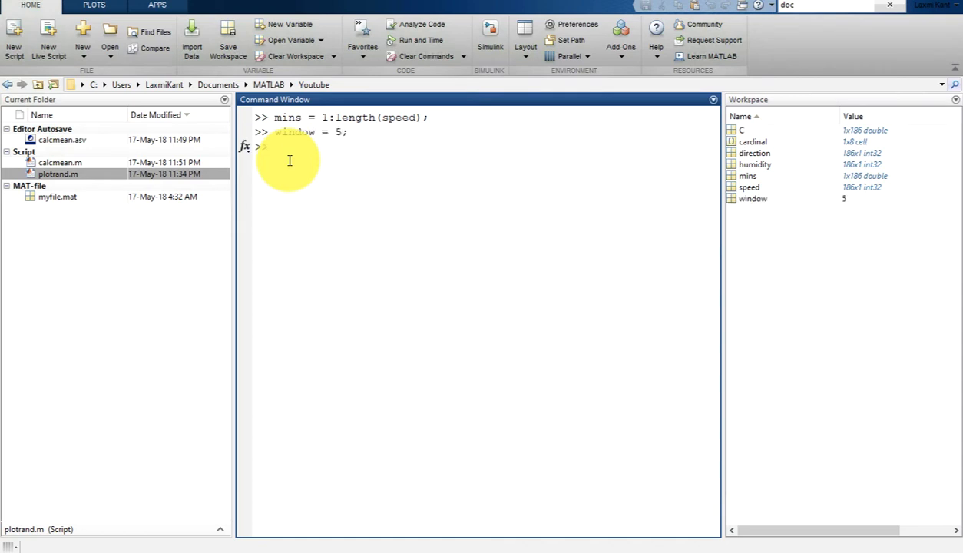
Step: Compute meanspeed = movmean(speed, window); and highlight its speed and window inputs
type("meanspeed = movmean(")
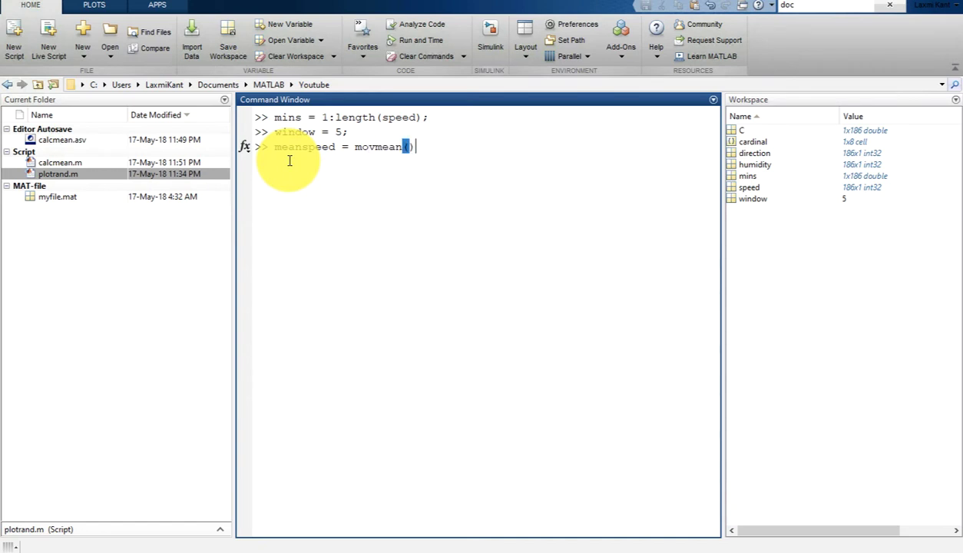
type("speed, wind")
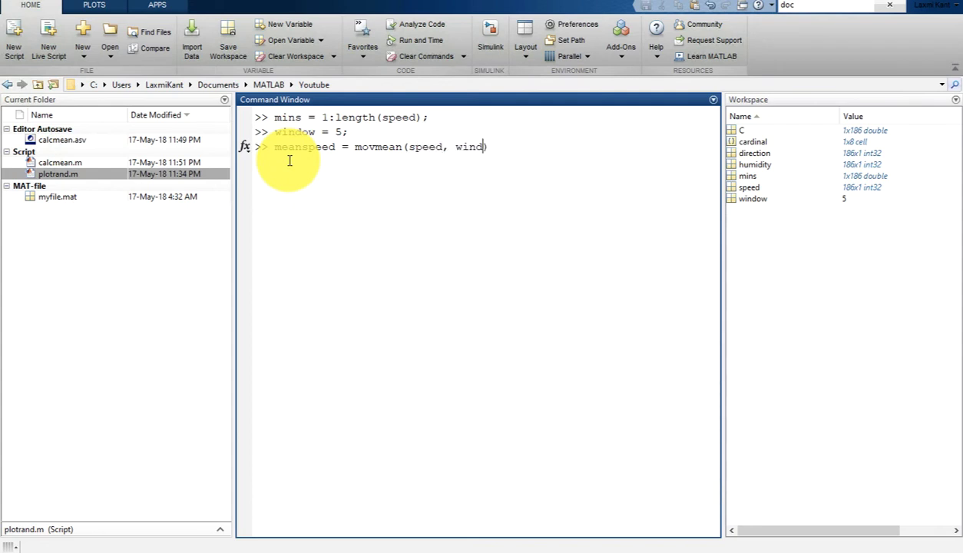
type("o")
key("BackSpace")
type("ow);")
key("Return")
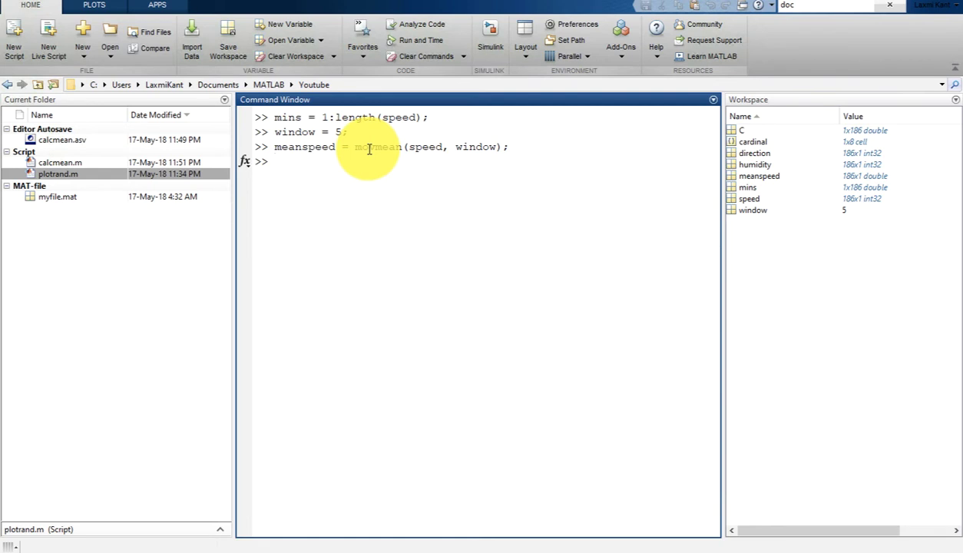
double_click(421, 147)
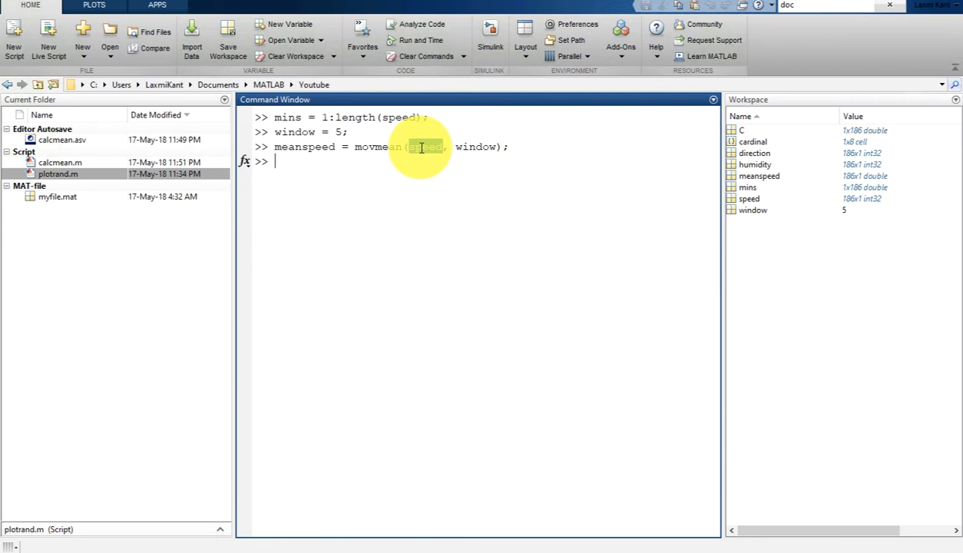
double_click(468, 146)
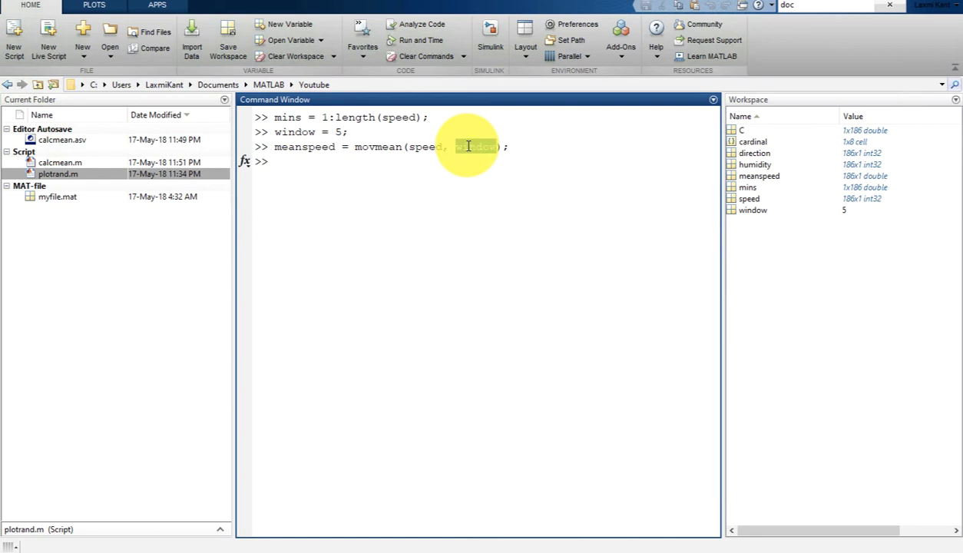
Step: Plot speed and meanspeed against mins with axis tight
left_click(536, 141)
key("Return")
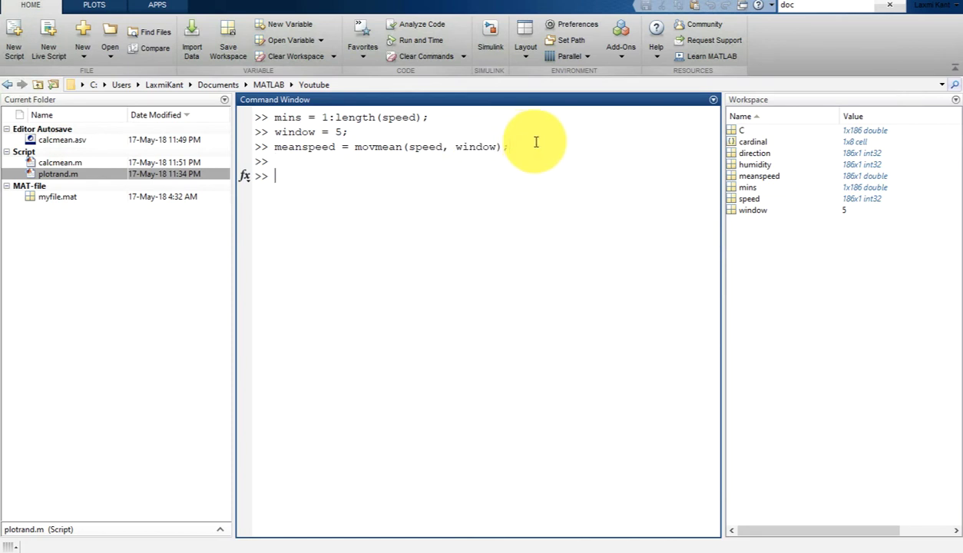
type("plot()")
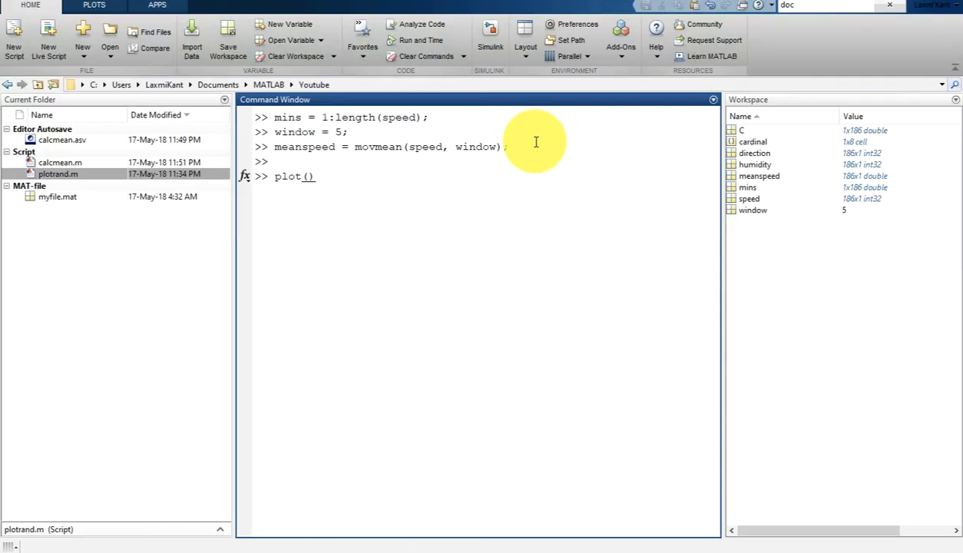
key("Left")
type("mins, speed, mins, ")
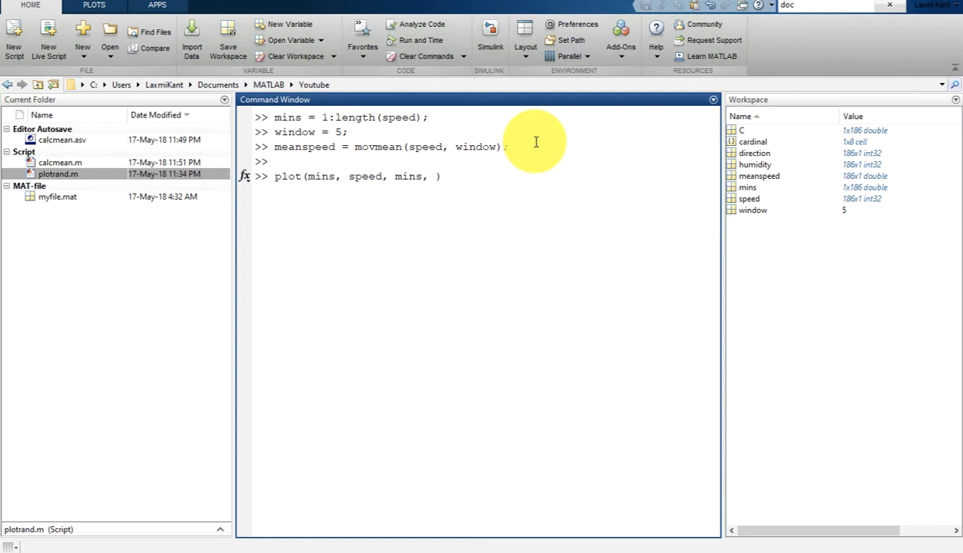
type("meanspeed")
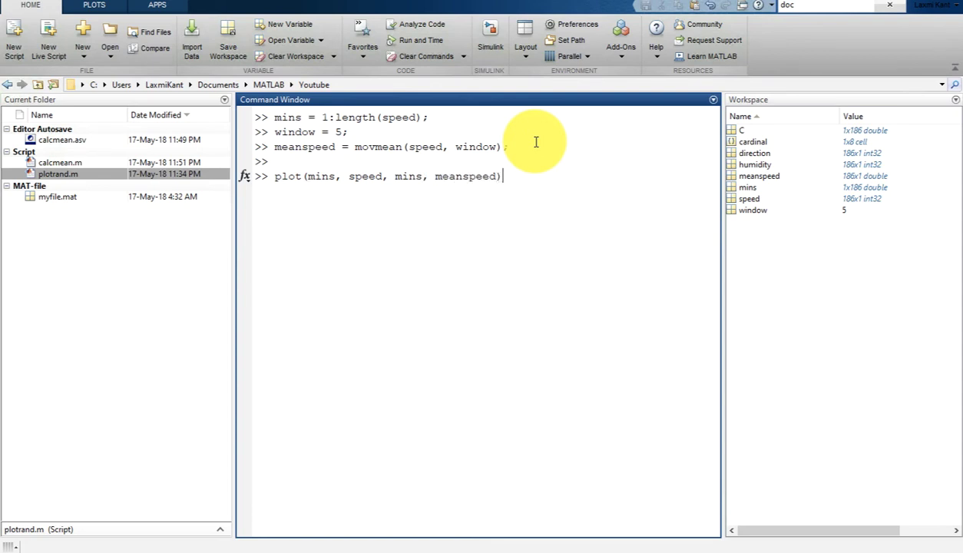
type("); axis tight")
key("Return")
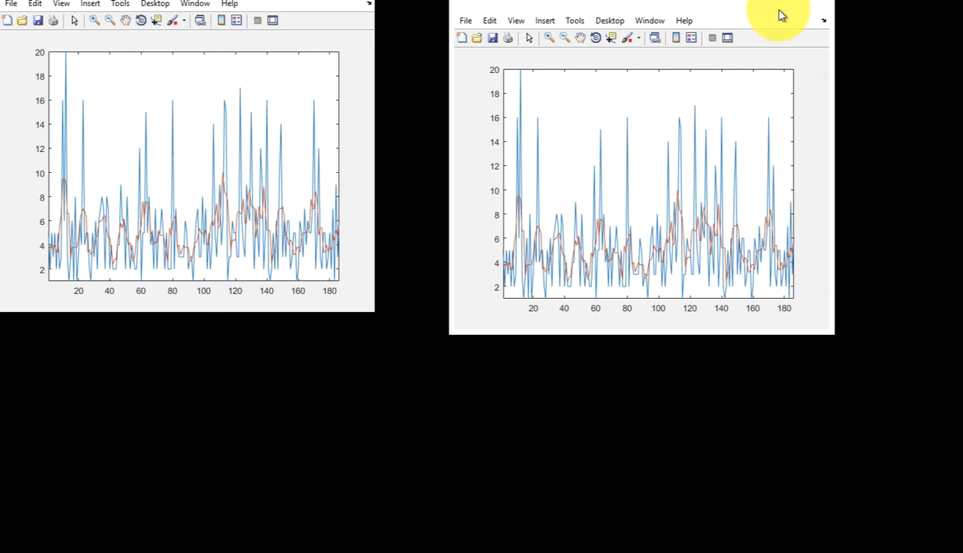
Step: Maximize the speed and moving-mean figure to inspect it, then close it
left_click(782, 15)
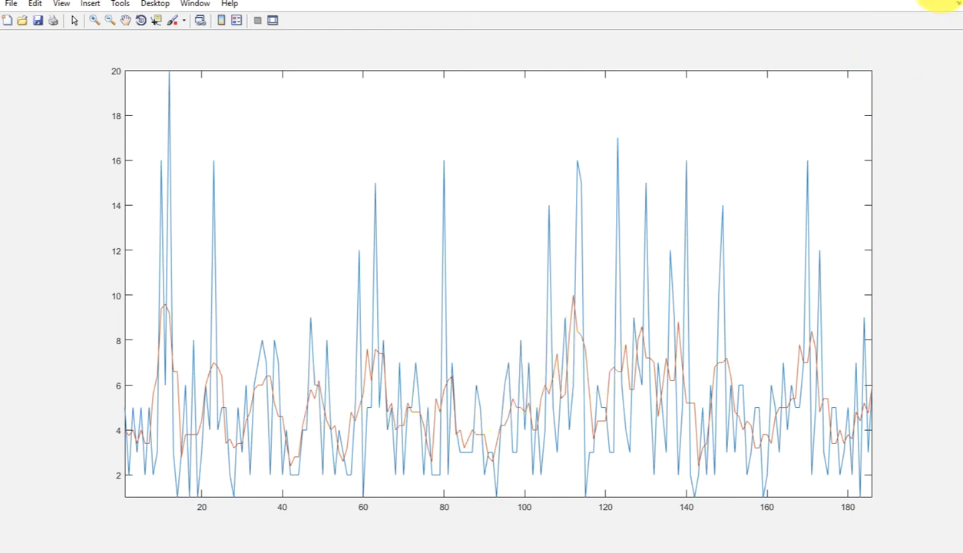
left_click(942, 3)
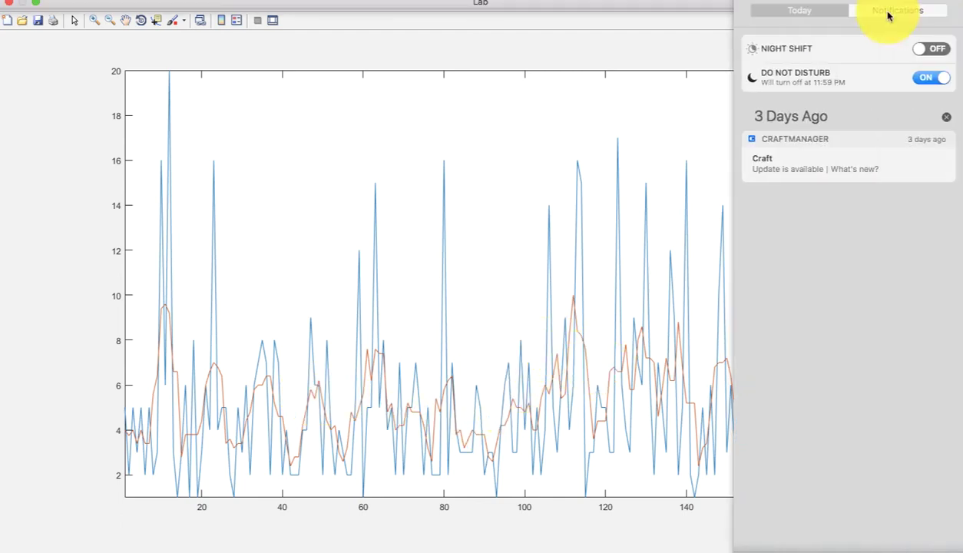
left_click(501, 222)
left_click(937, 5)
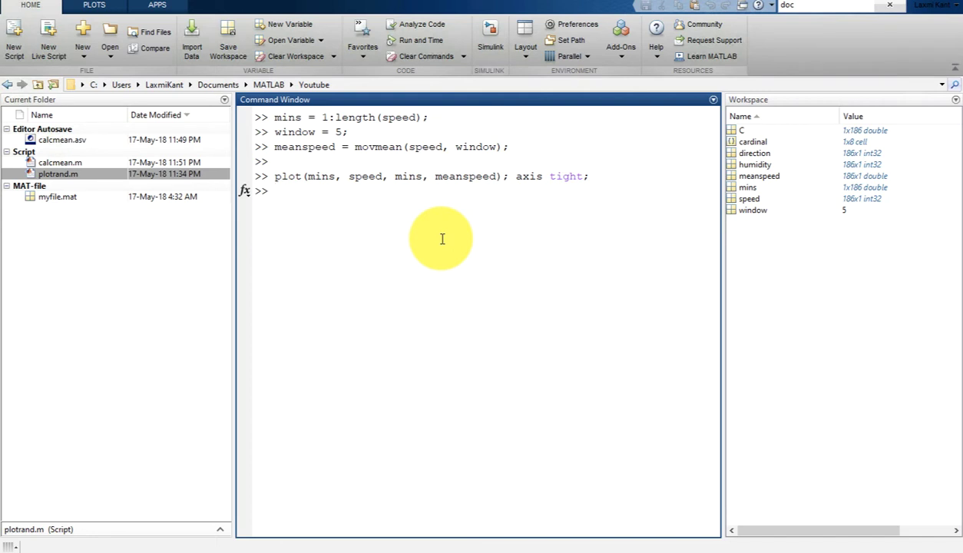
Step: Compute medianspeed = movmedian(speed, window), accepting the movemedian correction, and plot it with speed against mins
type("medianspeed =")
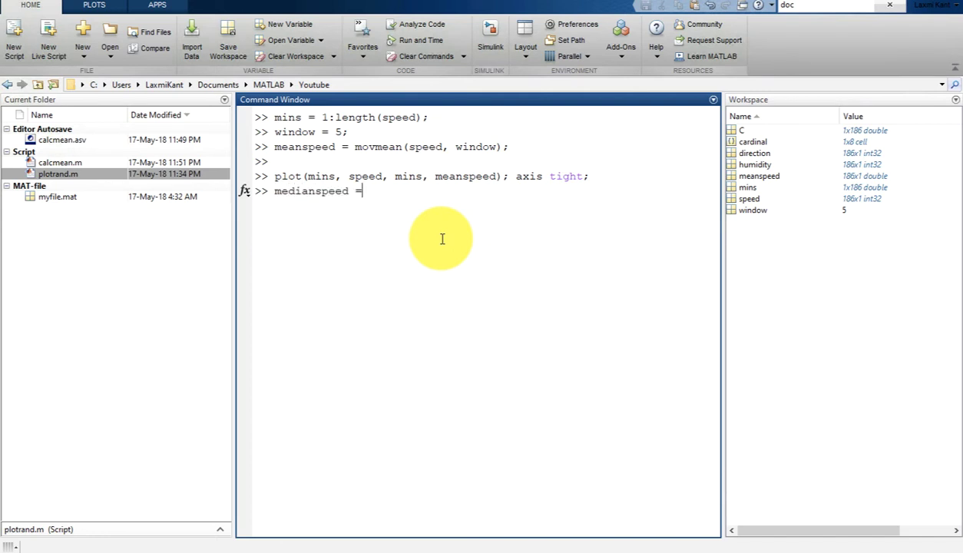
type(" movemedian(speed")
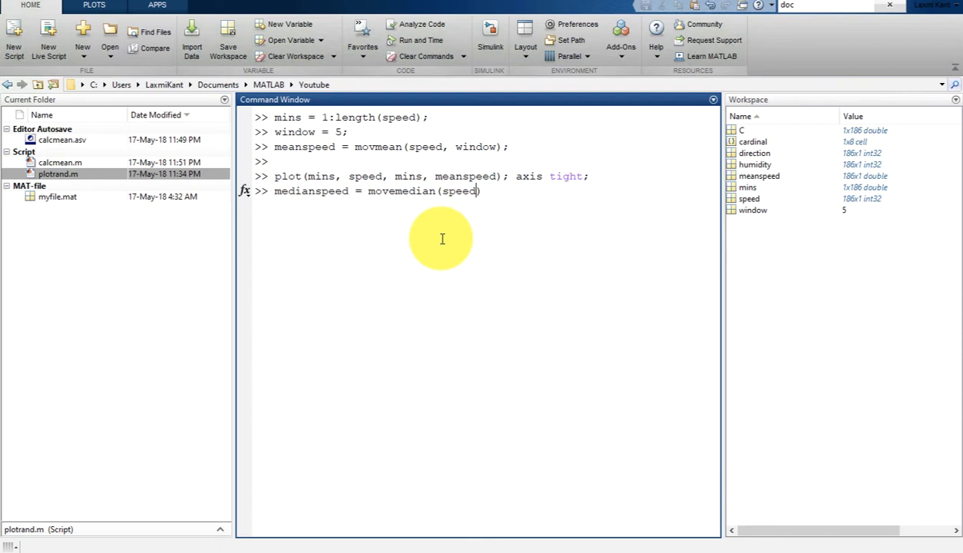
type(", window);")
key("Return")
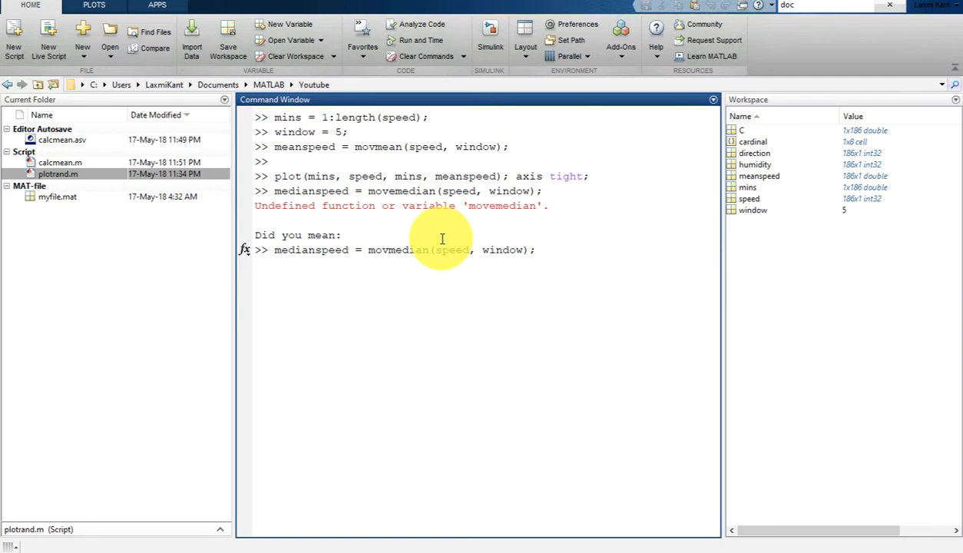
key("Return")
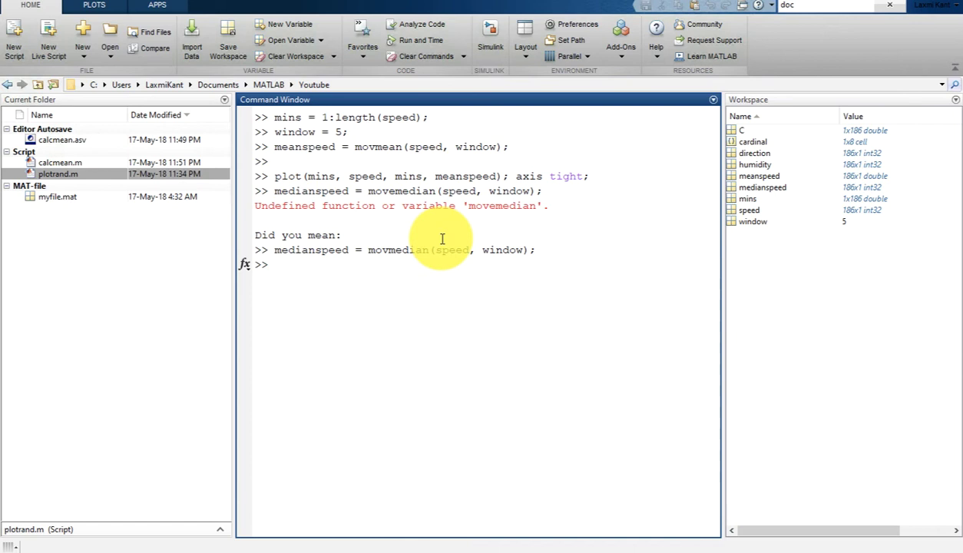
type("plot(mins, speed, ")
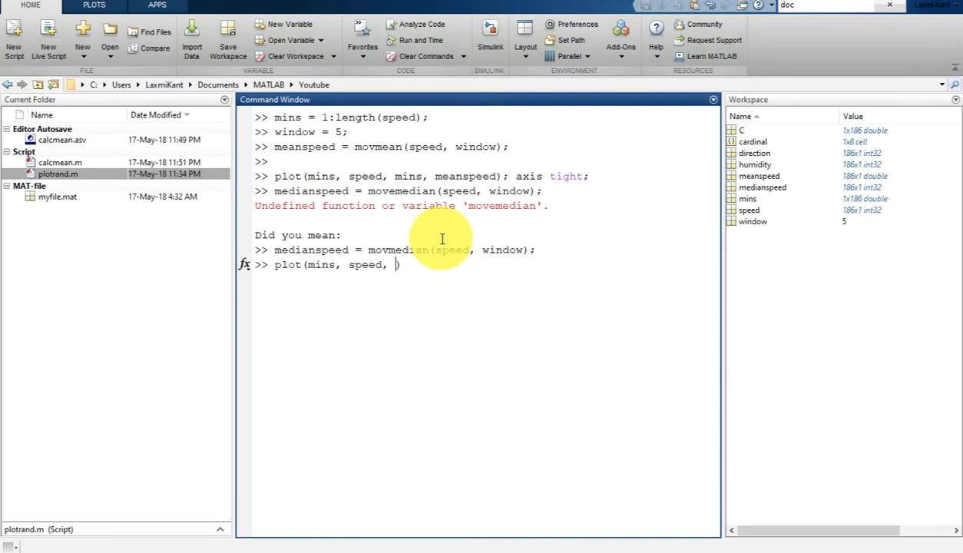
type("mins, medianspeed")
key("Return")
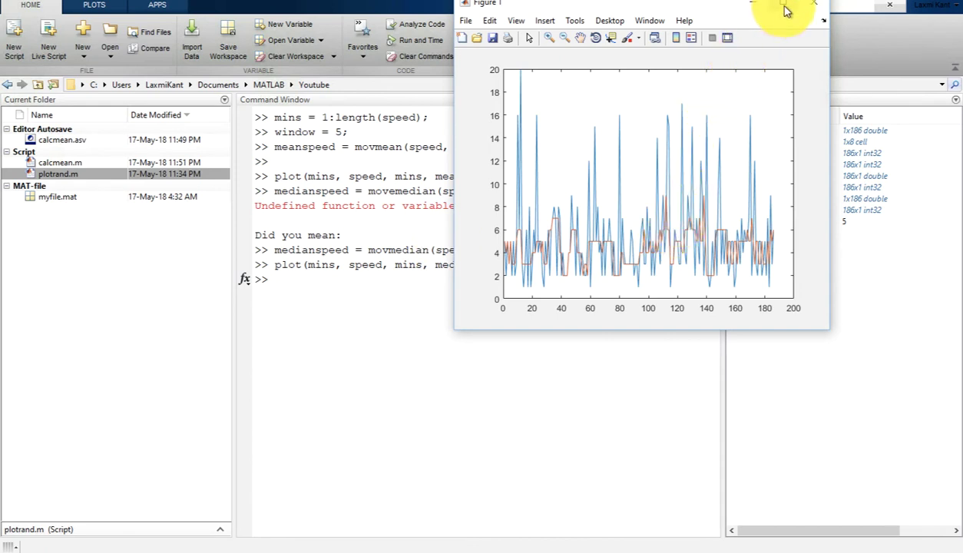
Step: Add legend('speed', 'medianspeed') to the median plot, bring it forward with shg, then close it
left_click(396, 295)
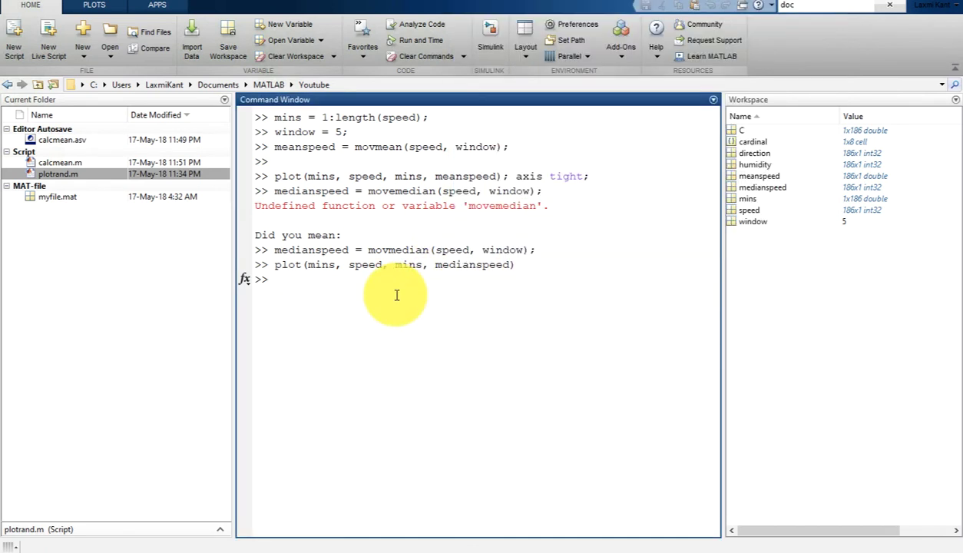
type("legend('spee")
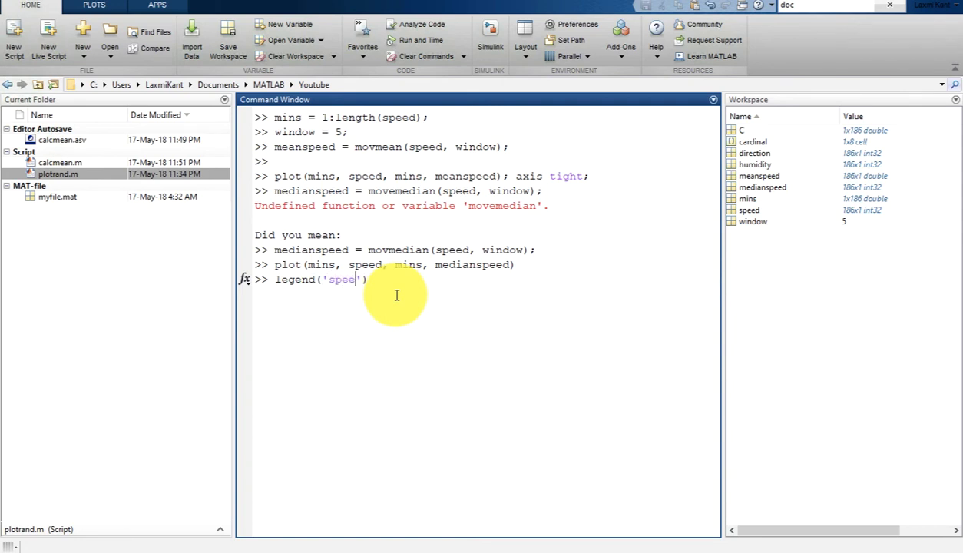
type("d', 'medianspeed')")
key("Return")
type("sh")
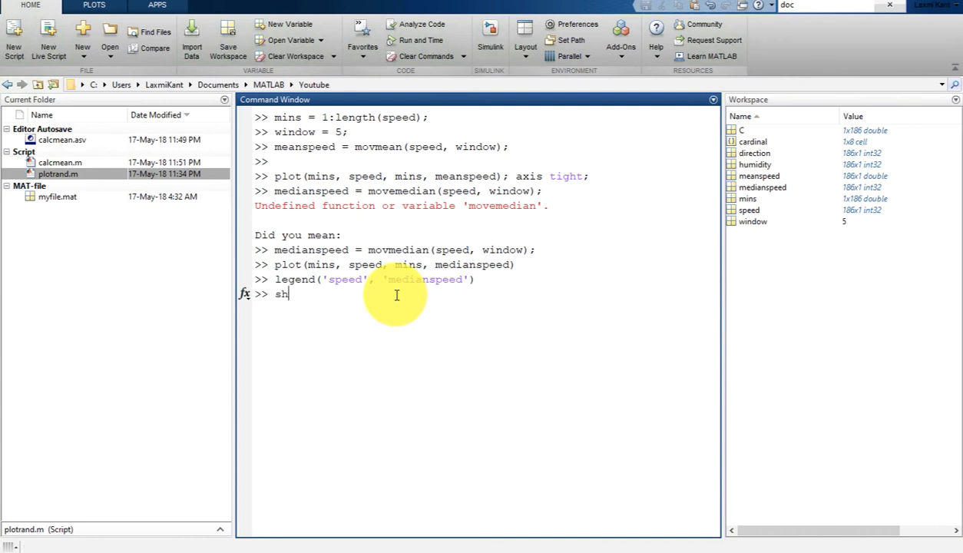
type("g")
key("Return")
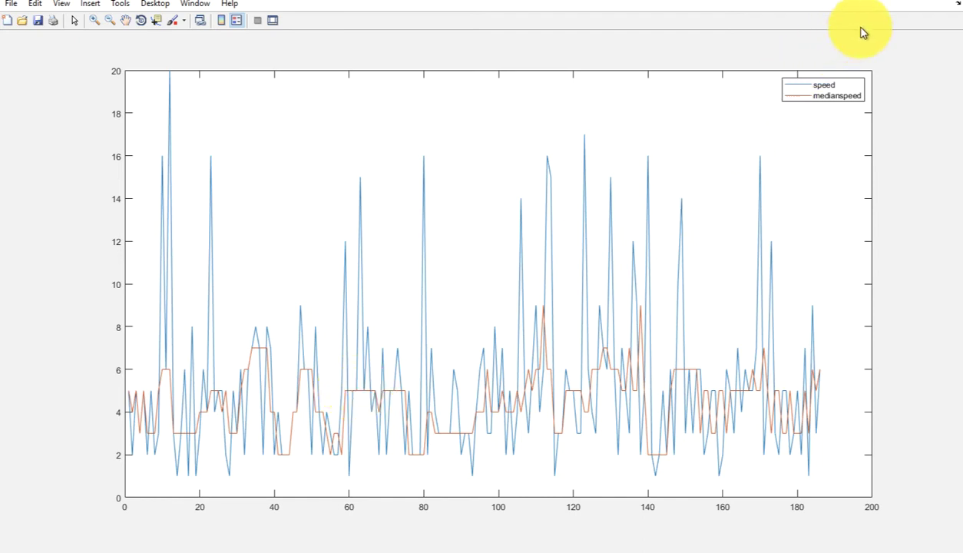
left_click(955, 4)
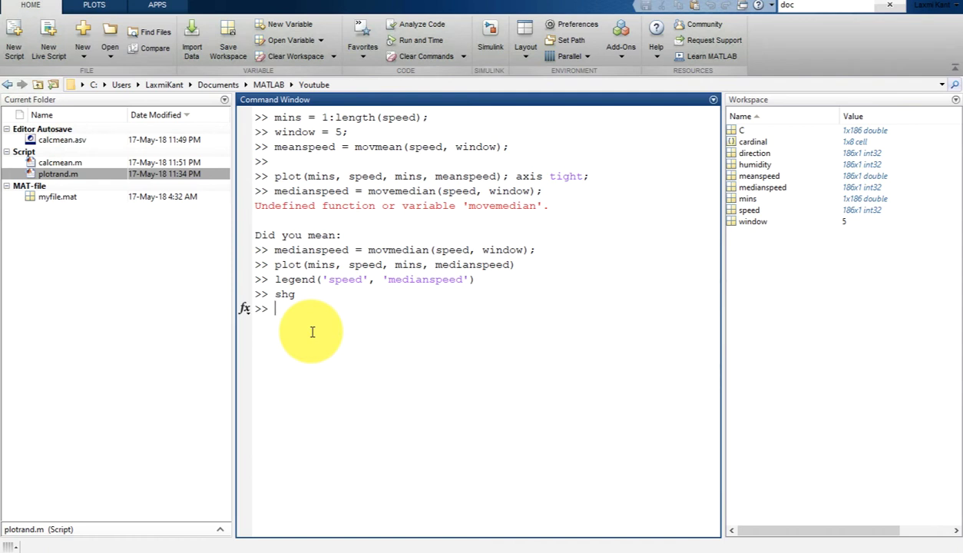
Step: Rerun the speed and meanspeed plot from history, show it with shg, then close it
key("Up")
key("Up")
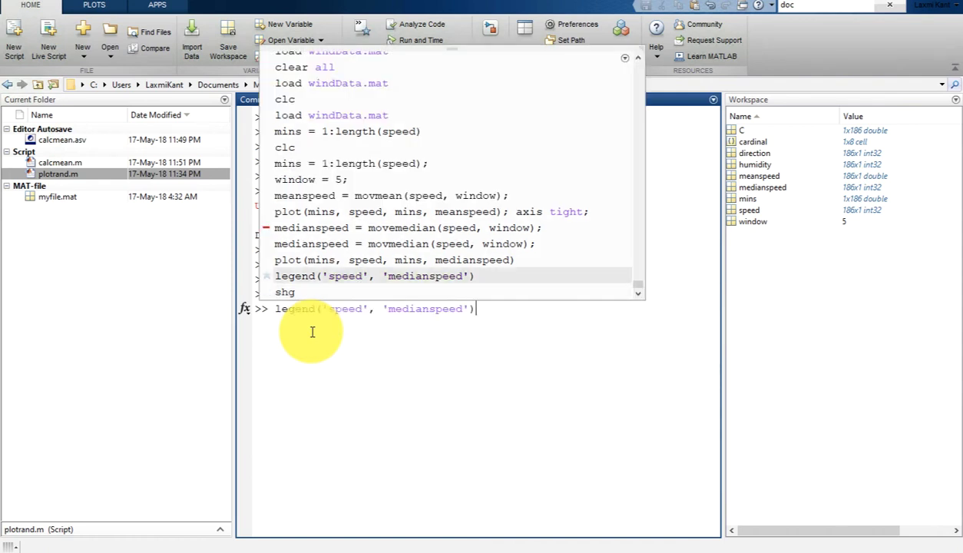
key("Up")
key("Up")
key("Up")
key("Up")
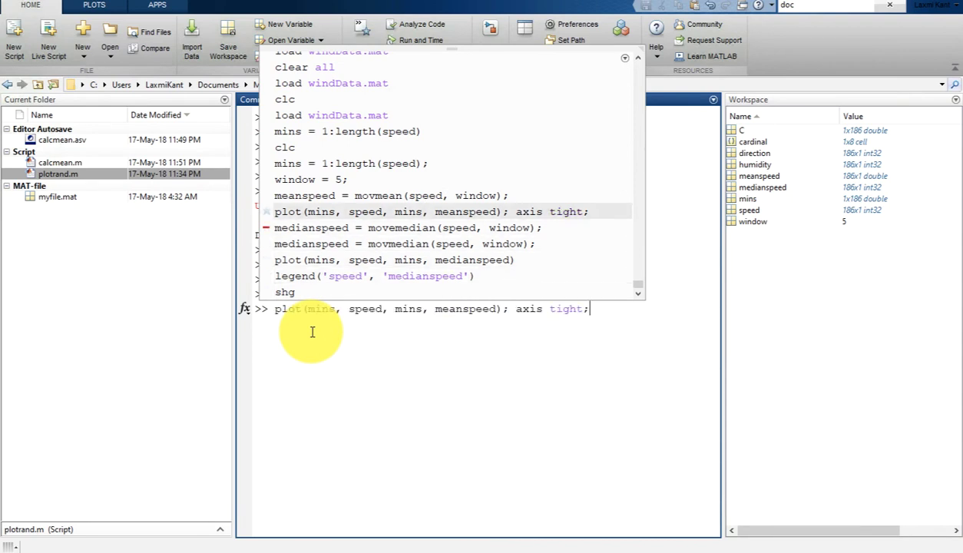
key("Return")
key("Return")
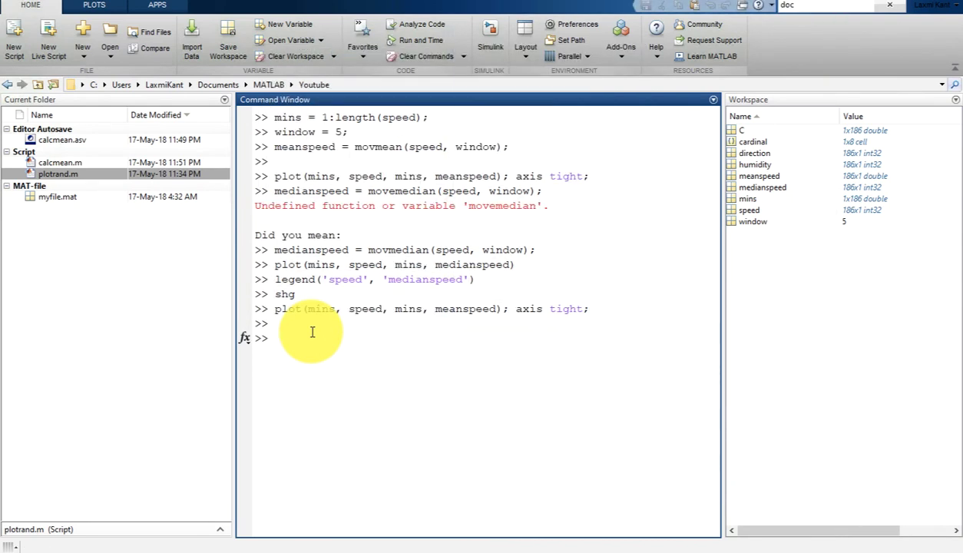
type("shg")
key("Return")
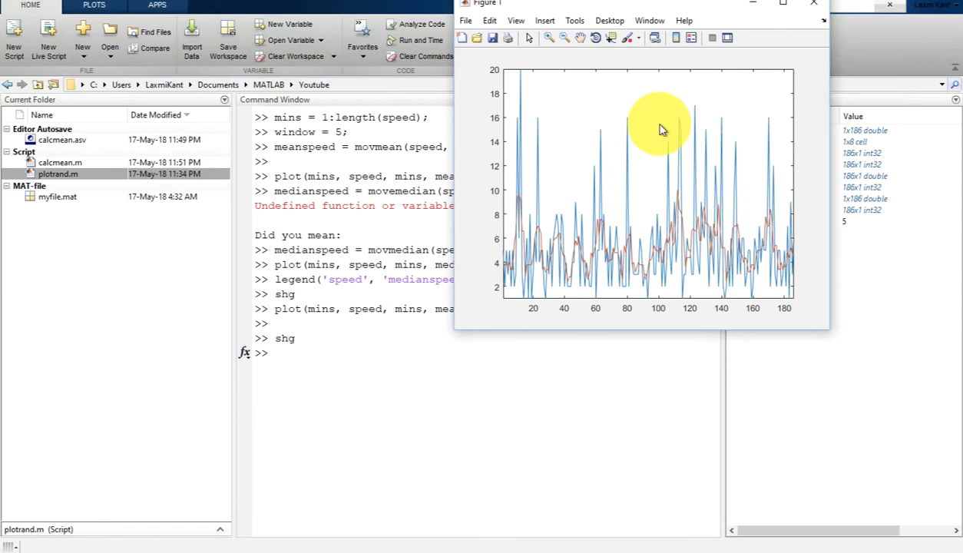
left_click(816, 9)
Step: Recall and rerun plot(mins, speed, mins, medianspeed) from the command history
key("Up")
key("Up")
key("Up")
key("Up")
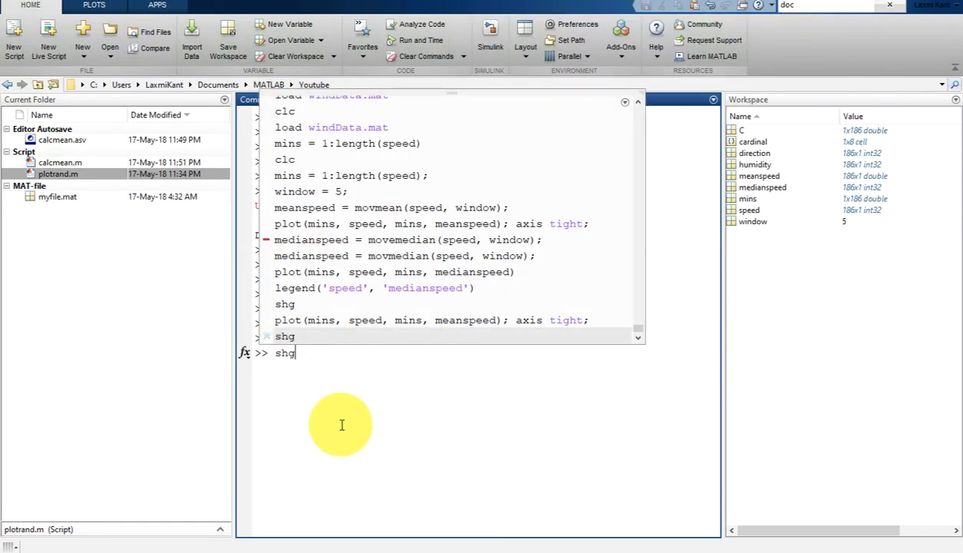
key("Up")
key("Up")
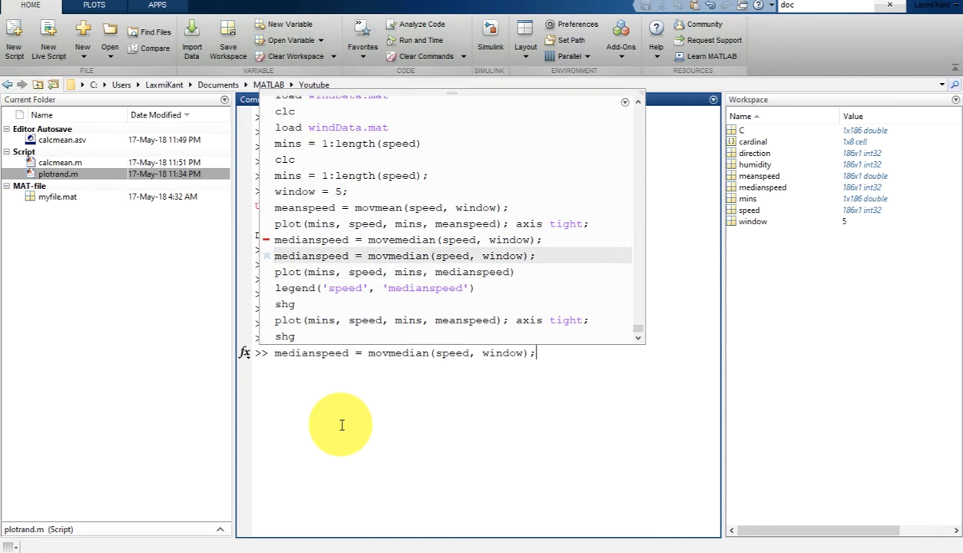
key("Down")
key("Return")
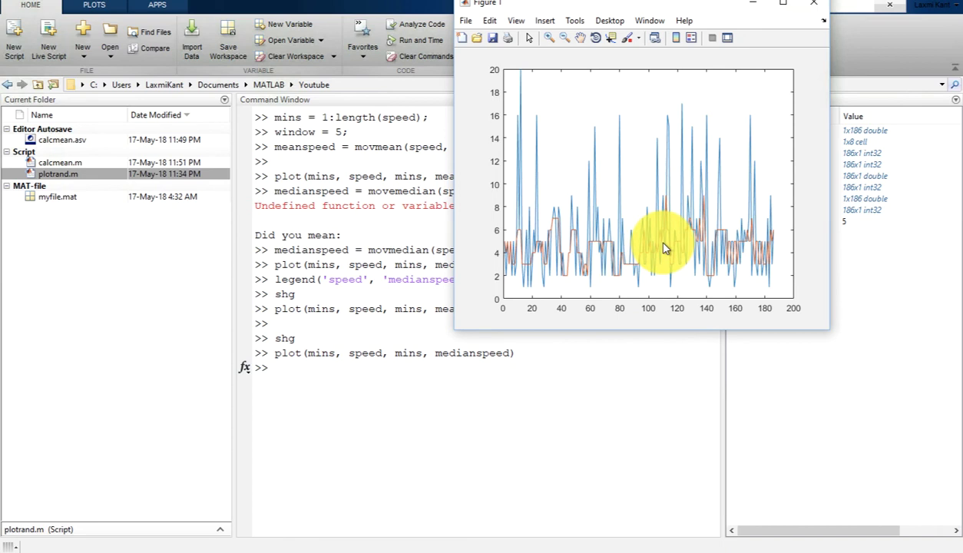
Step: Close the median figure and define t = 1:0.2:15 and a = sin(2*pi*t) + cos(2*pi*0.5*t)
left_click(816, 4)
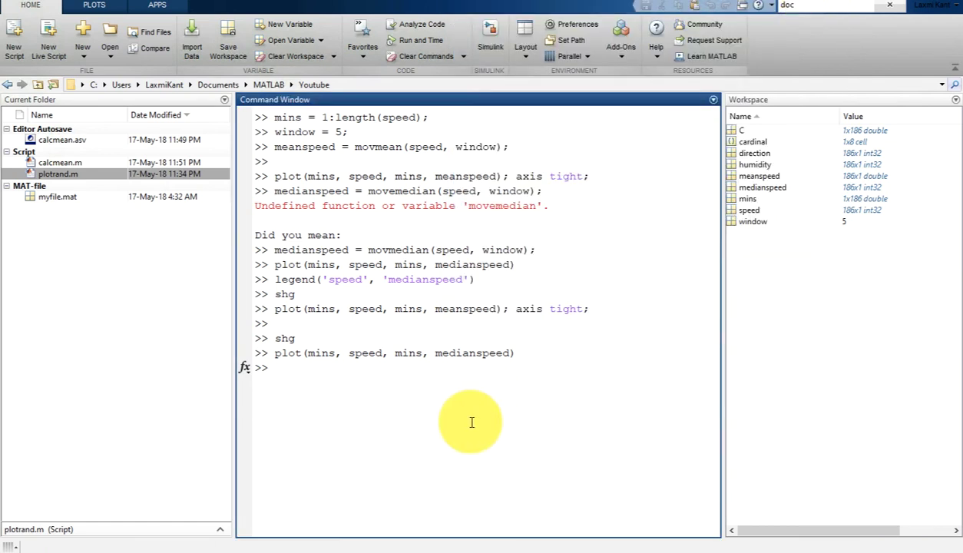
type("t = 1:0.2:15;")
key("Return")
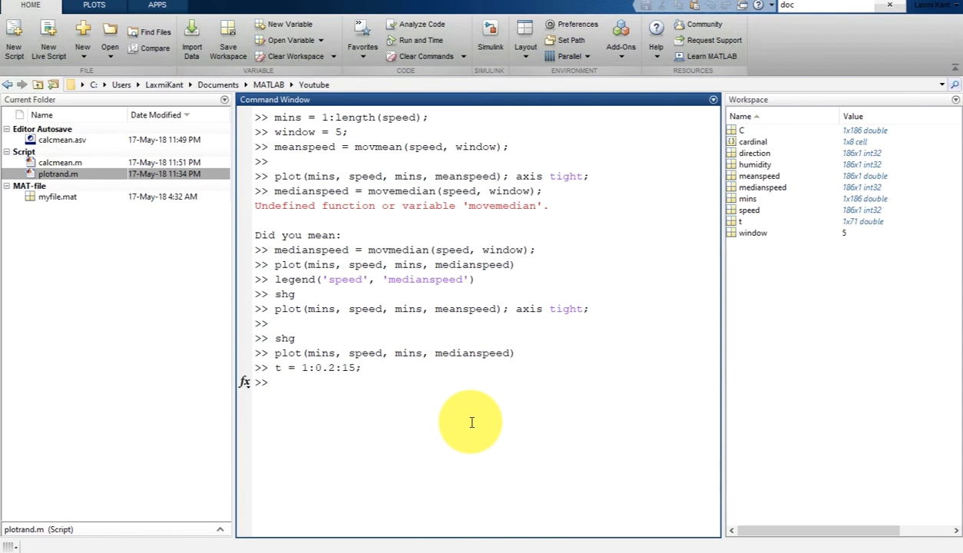
type("a = sin(2*pi*t")
key("Right")
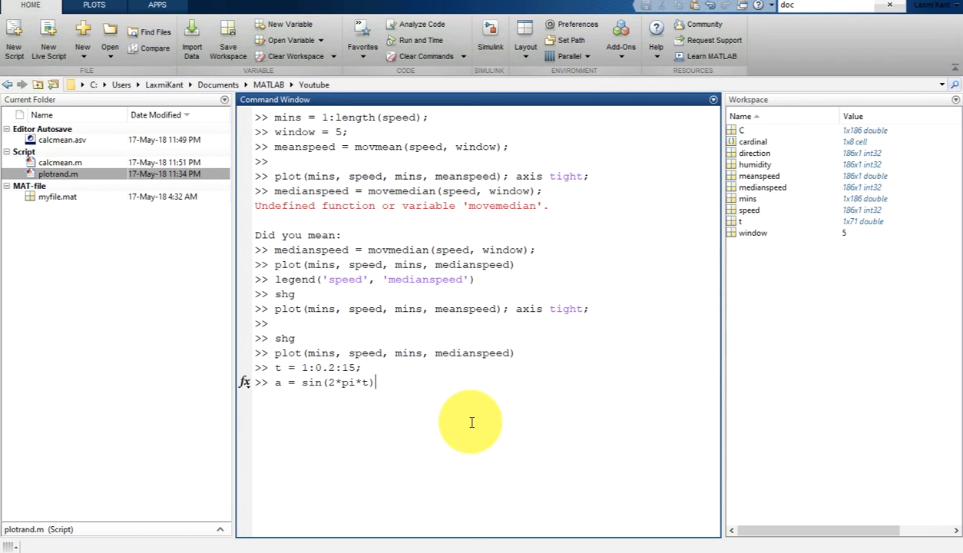
type("+ cos(2*pi*0.5*t")
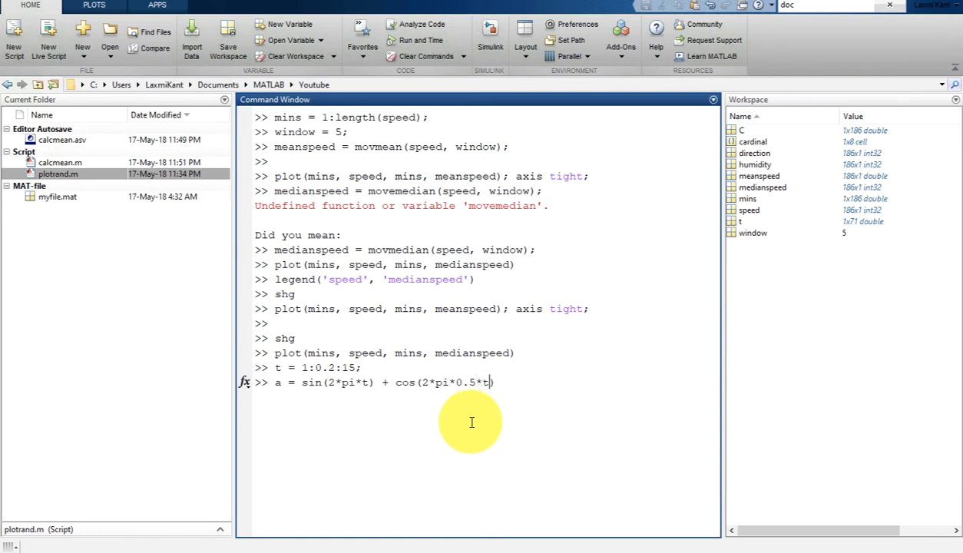
type(");")
key("Return")
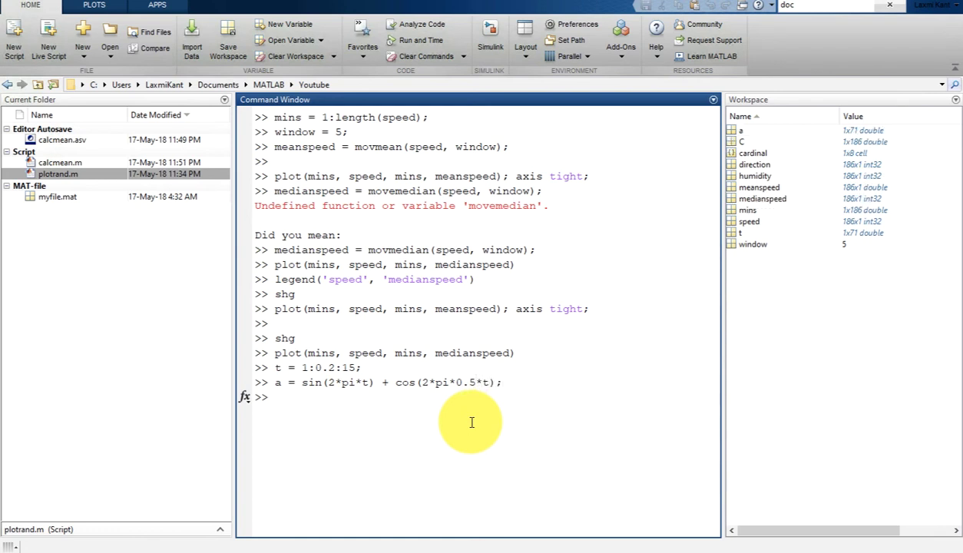
Step: Type the noisy copy noise = a + 0.5*rand(1, length(t)); at the prompt
type("noise = a + 0.5*ra")
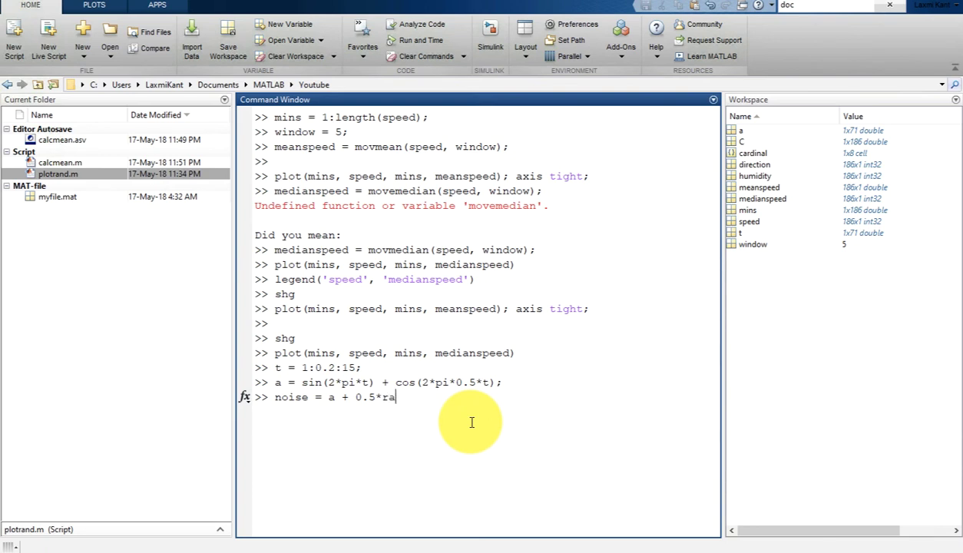
type("nd()")
type("1, ")
type("len")
type("gth")
type("(")
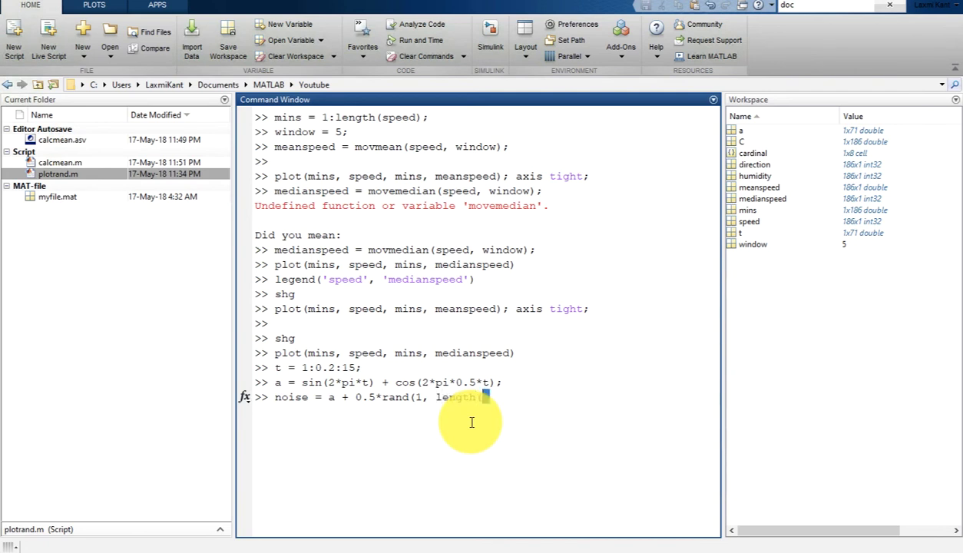
type("t));")
Step: Create noise and attempt to plot it with plot(t, a, noise)
key("Return")
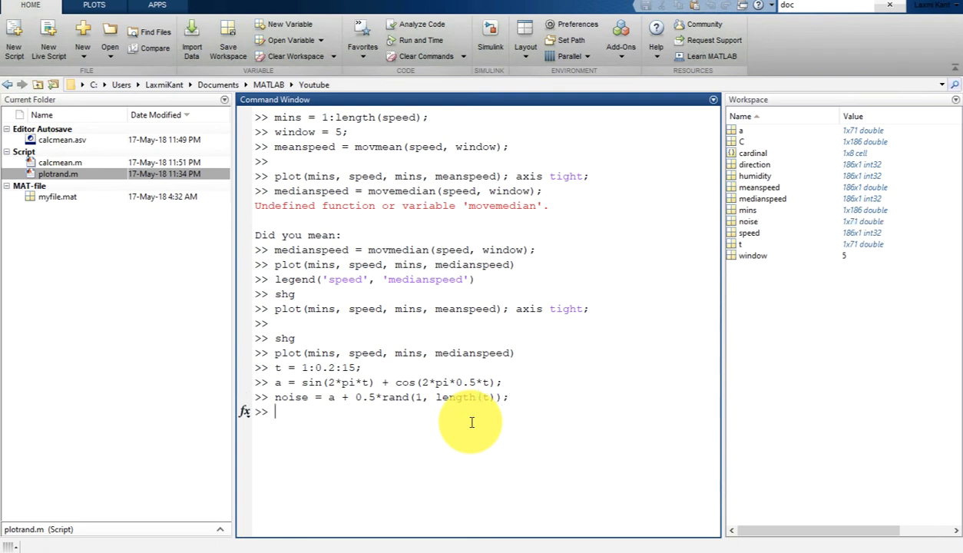
type("plot()")
key("Left")
type("t, a, noise")
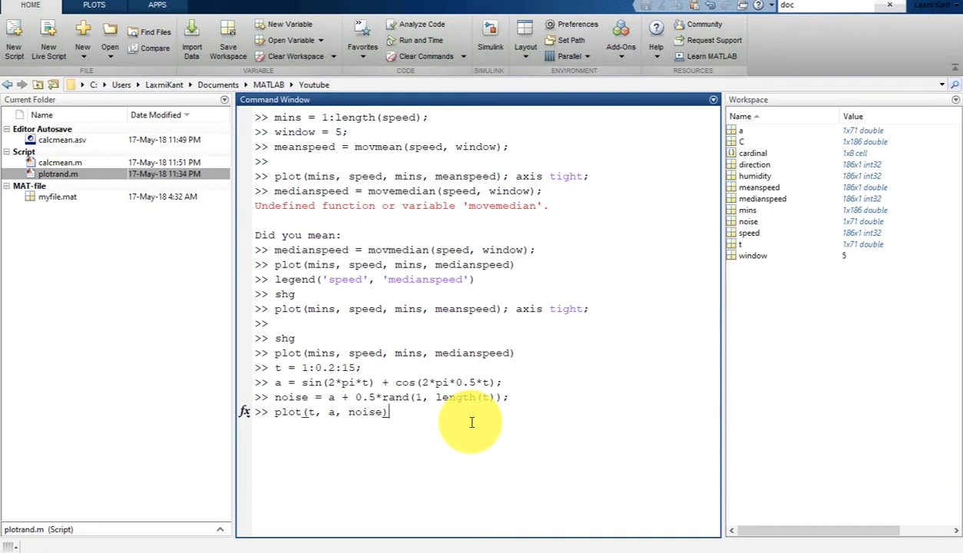
key("Right")
key("Return")
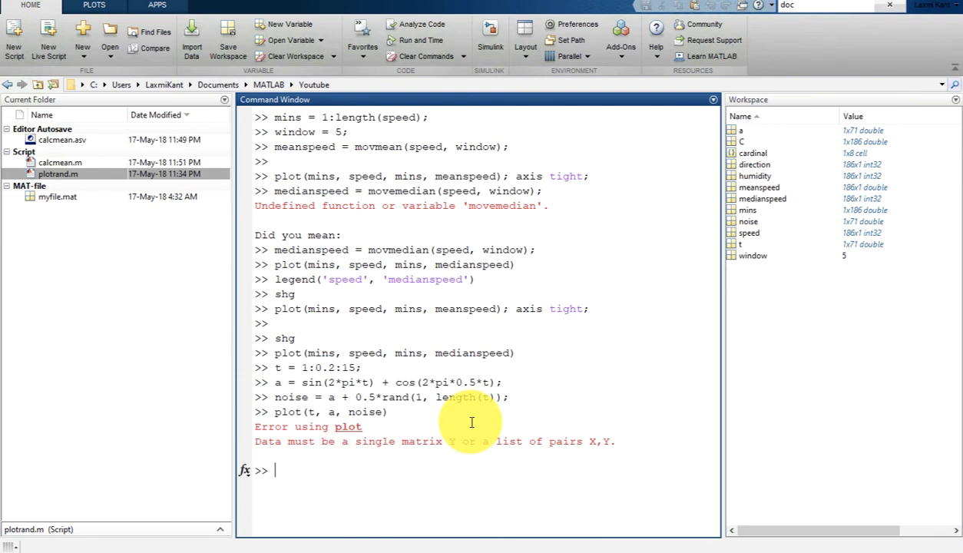
Step: Correct the command to plot(t, a, t, noise), maximize the figure, then close it
key("Up")
key("Left")
key("Left")
key("Left")
key("Left")
key("Left")
key("Left")
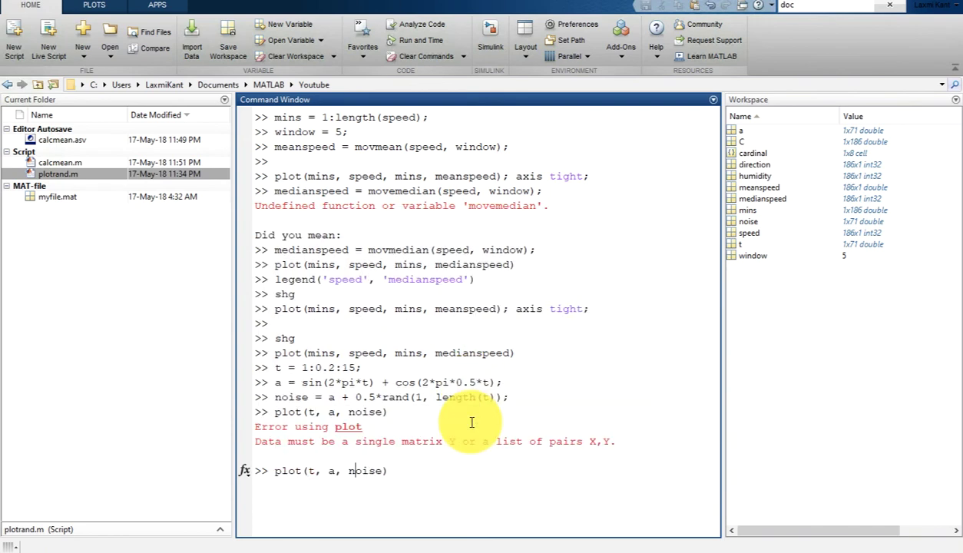
type("t,")
key("Return")
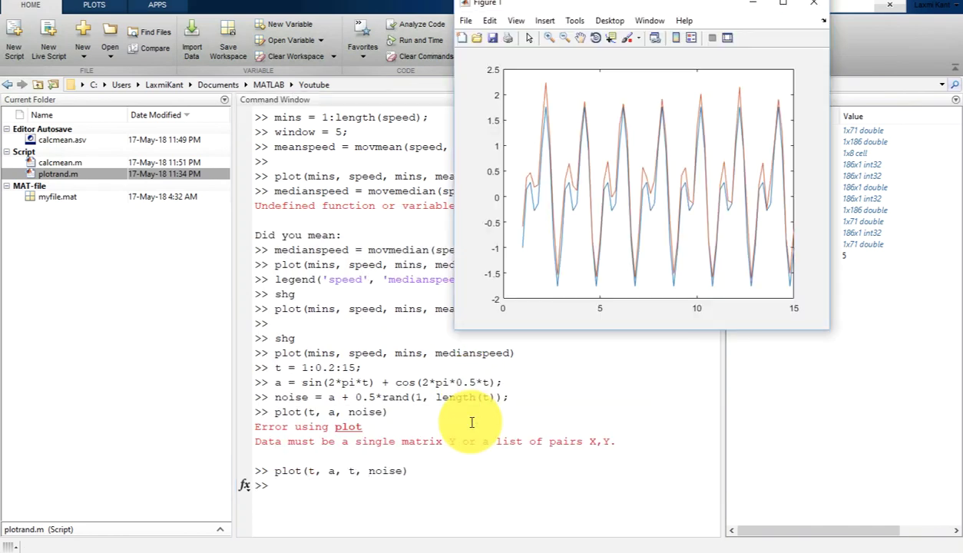
left_click(783, 4)
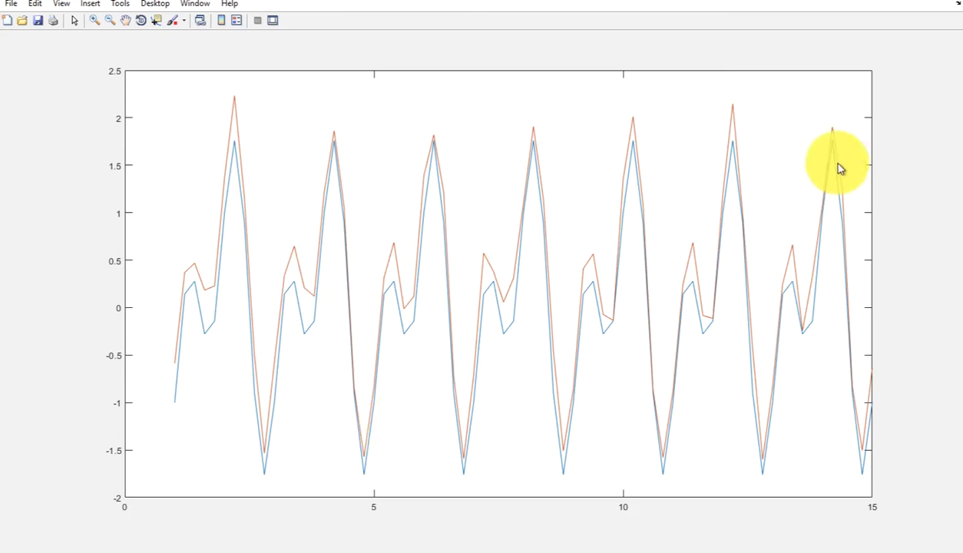
left_click(883, 4)
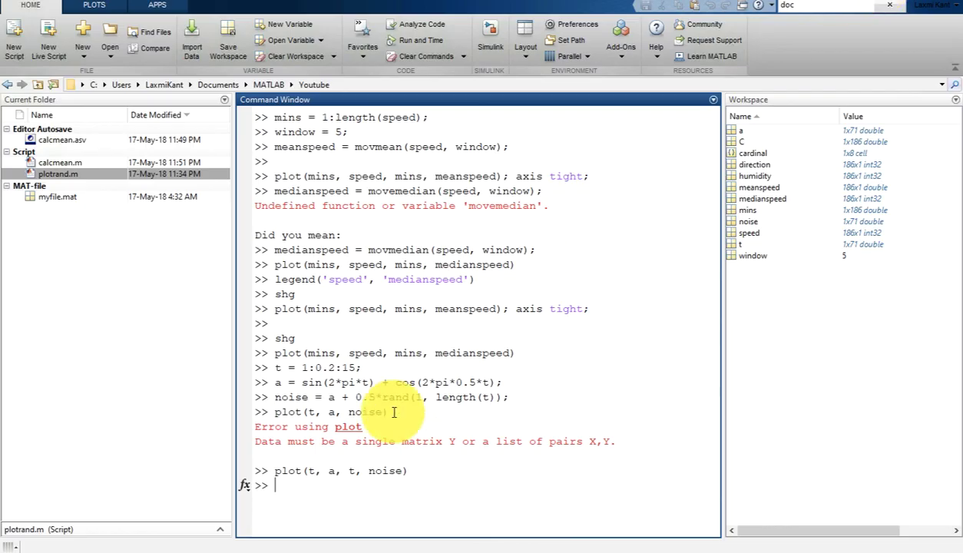
Step: Add a legend labelling 'Original Data' and 'Noisy Data' with location 'best'
type("legend()")
key("Left")
type("'Original ")
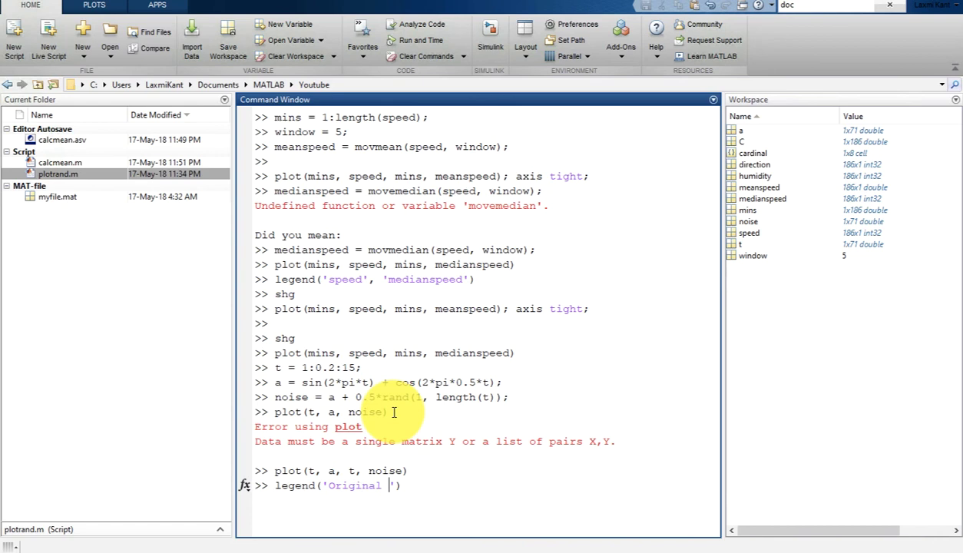
type("Data', 'Noisy Data', ")
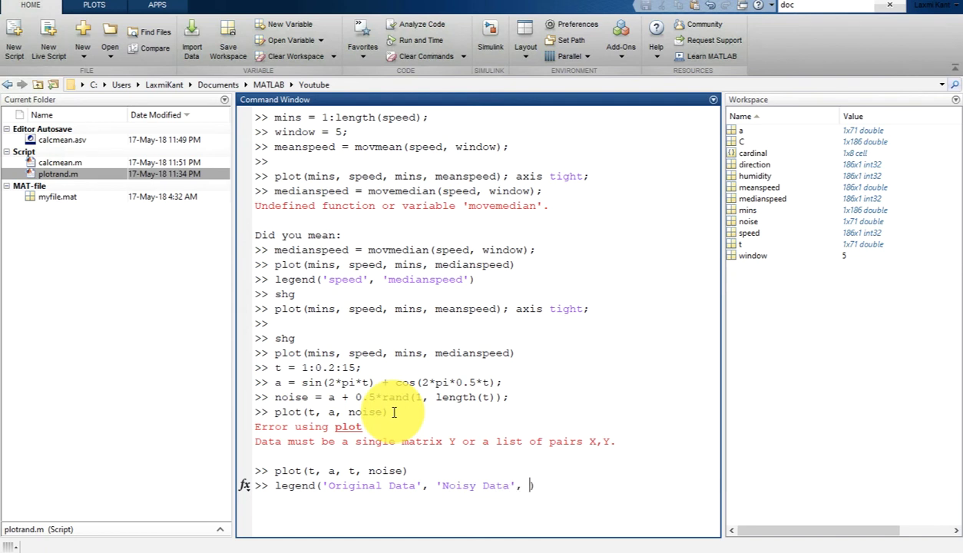
type("'location', '")
key("BackSpace")
key("BackSpace")
type("'best')")
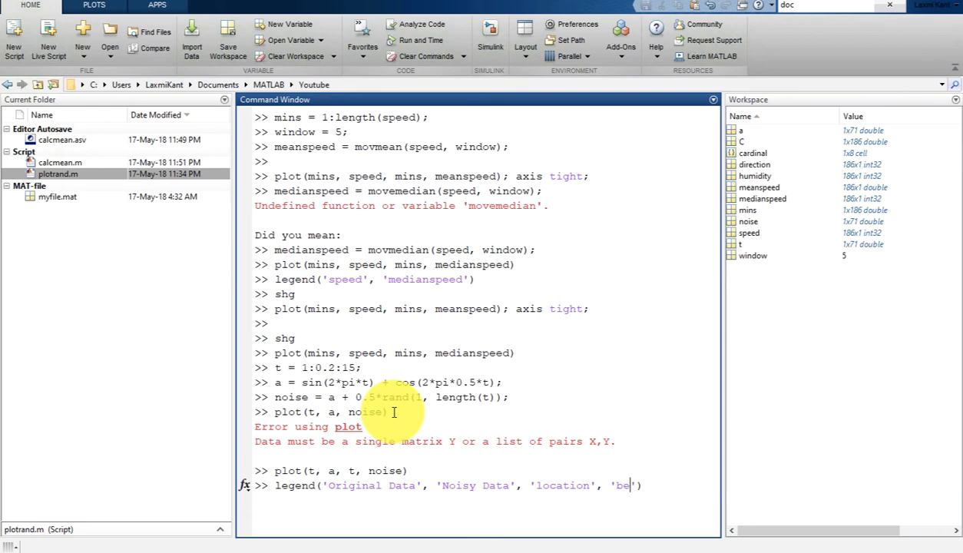
key("Return")
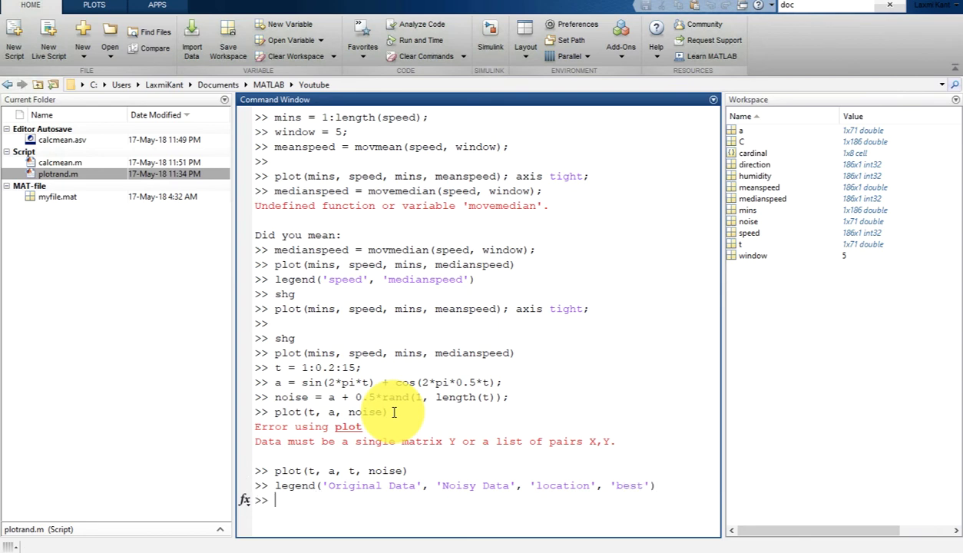
Step: Bring the figure forward with shg to check the legend, then close it
type("shg")
key("Return")
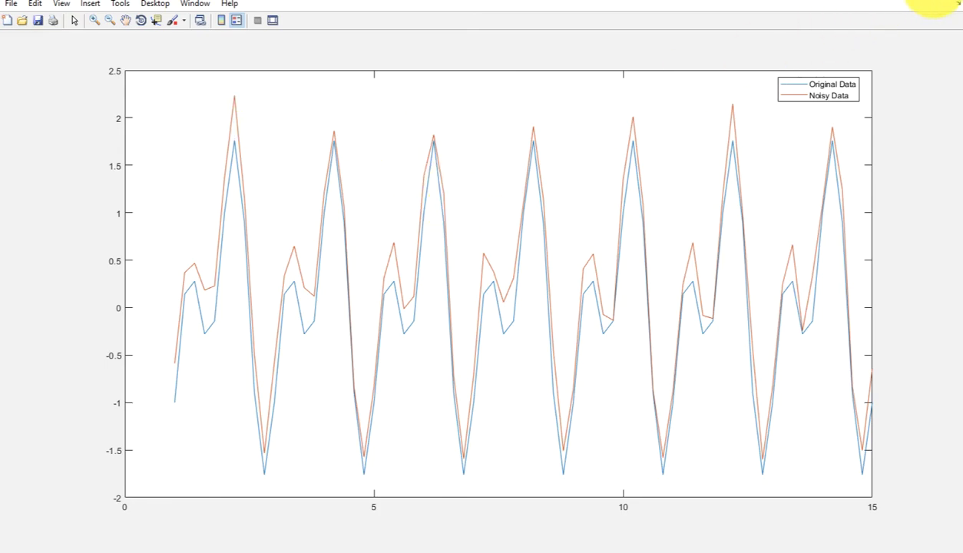
left_click(930, 6)
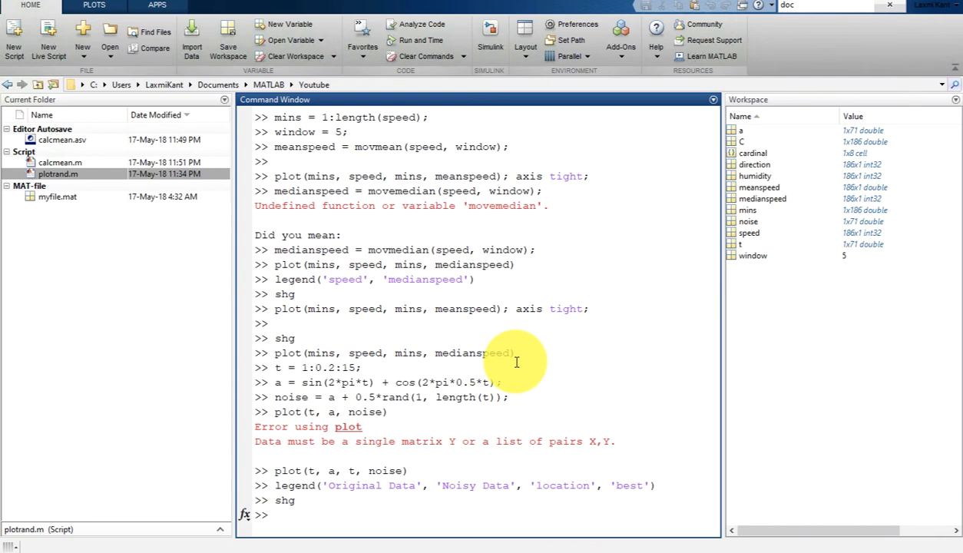
Step: Set window = 3 and compute amean = movmean(noise, window)
type("window = 3;")
key("Return")
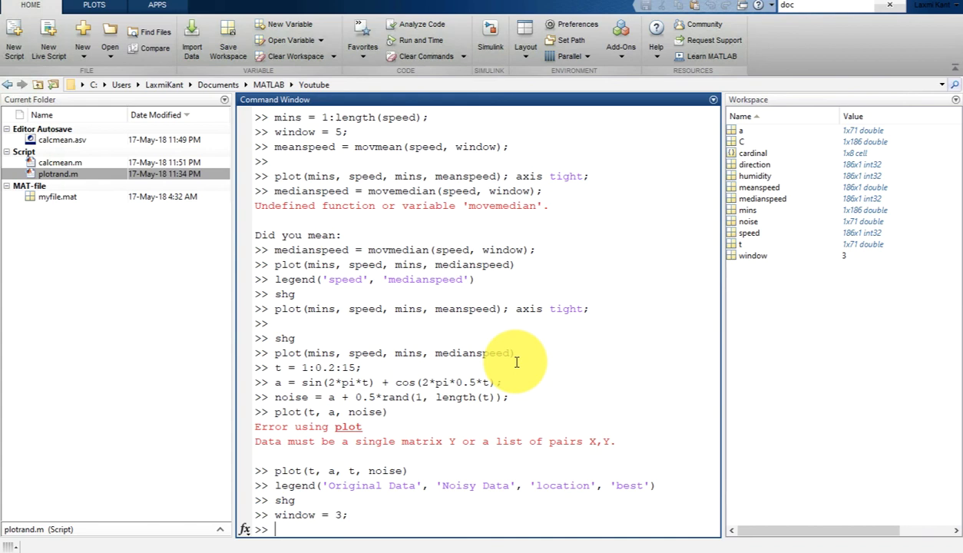
type("amean = movmean()")
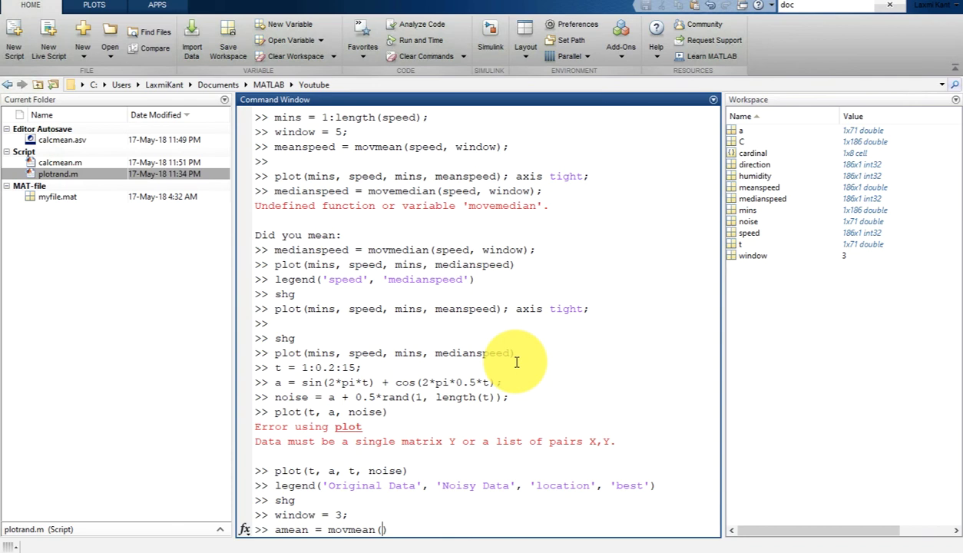
type("noise, window)")
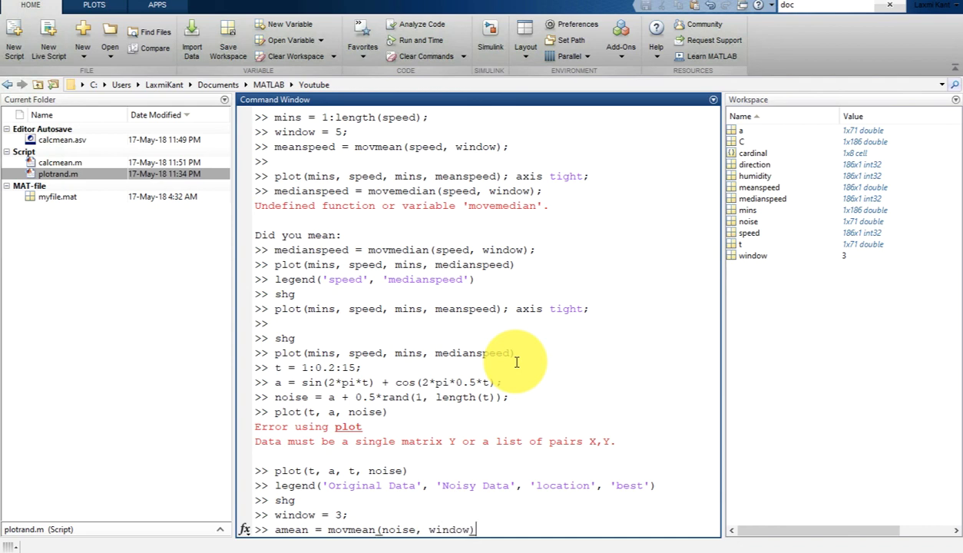
type(";")
key("Return")
Step: Try plot(t, a, t, mean), then recall the failed command to fix the variable name
type("plot")
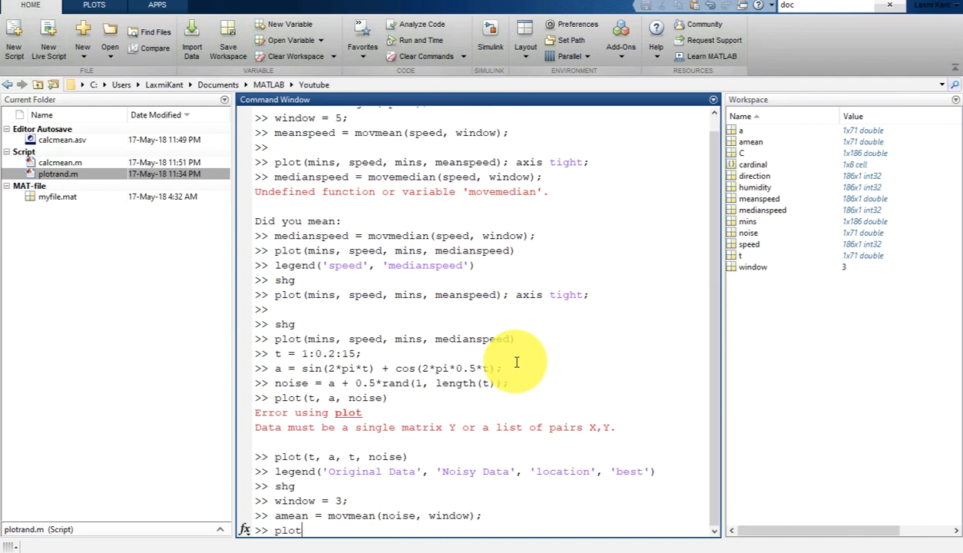
type("(t, a, t, mean")
key("Return")
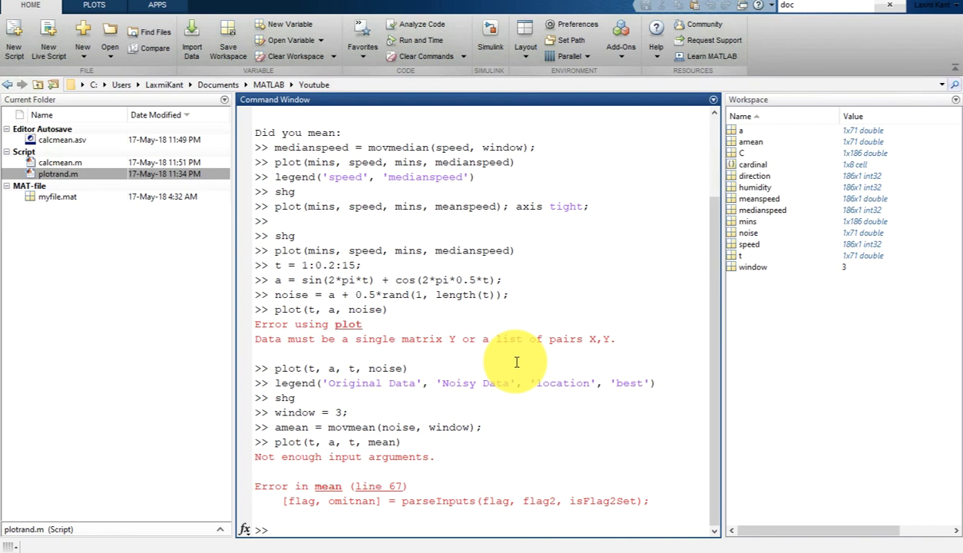
key("Up")
key("Left")
key("Left")
key("Left")
key("Left")
key("Left")
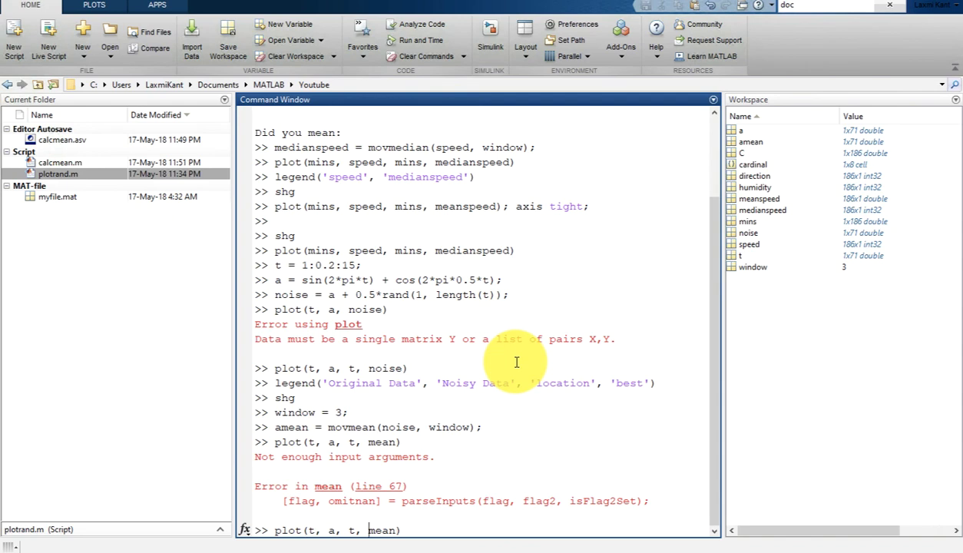
Step: Correct the command to plot(t, a, t, amean) and maximize the resulting figure
type("a")
key("Return")
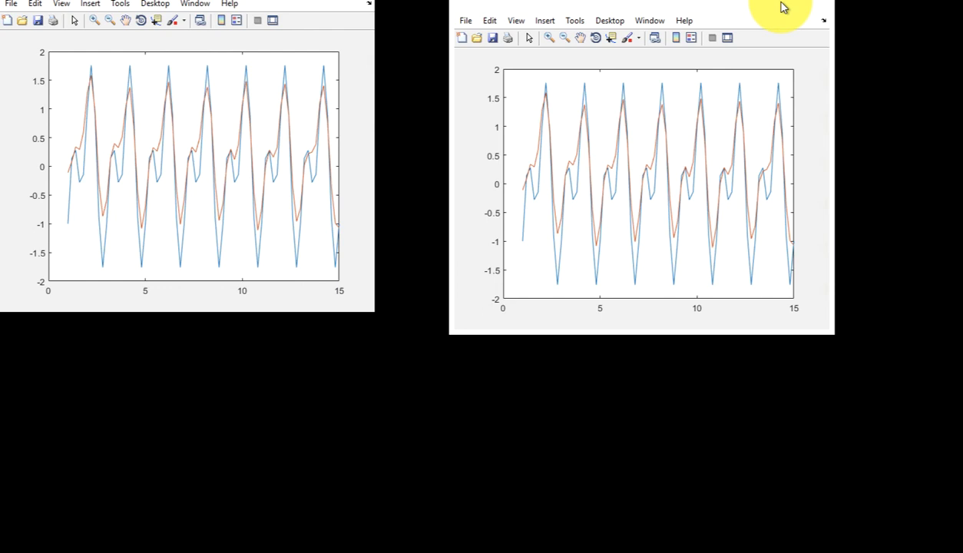
double_click(782, 7)
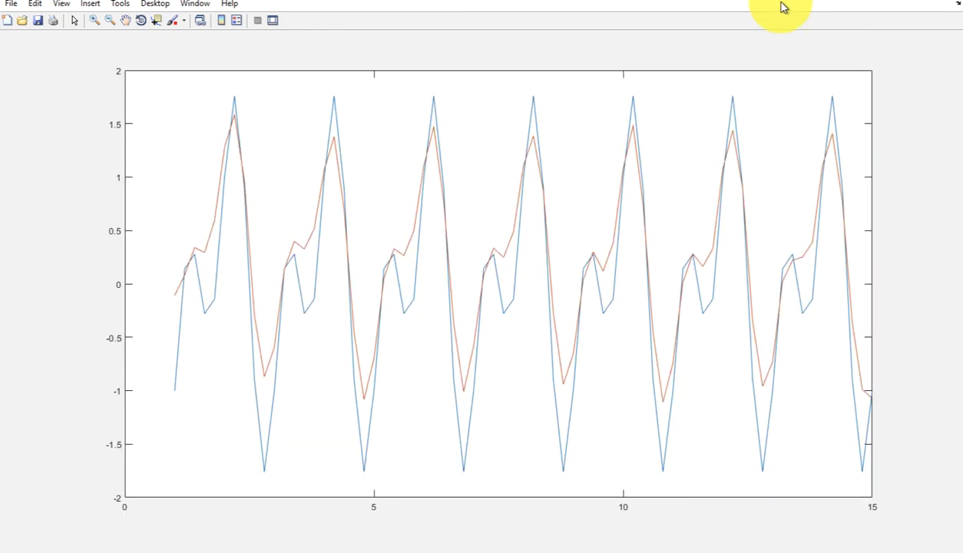